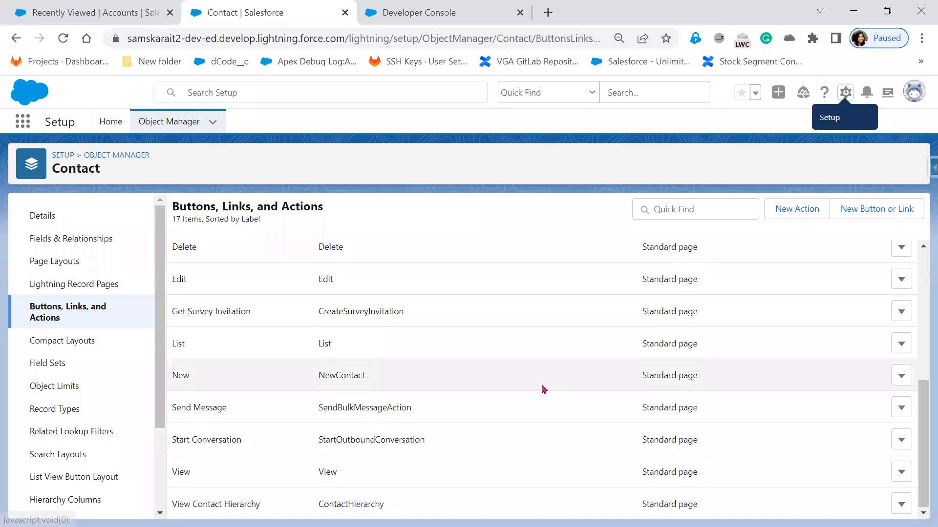
# Start a new custom button on the Contact object as a List Button, with ContactButton as label and name
pyautogui.click(869, 212)
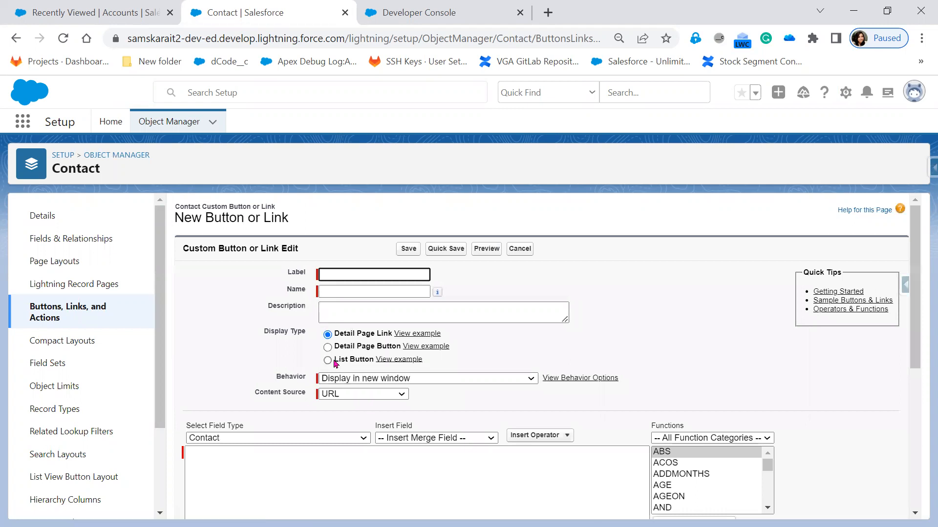
pyautogui.click(328, 361)
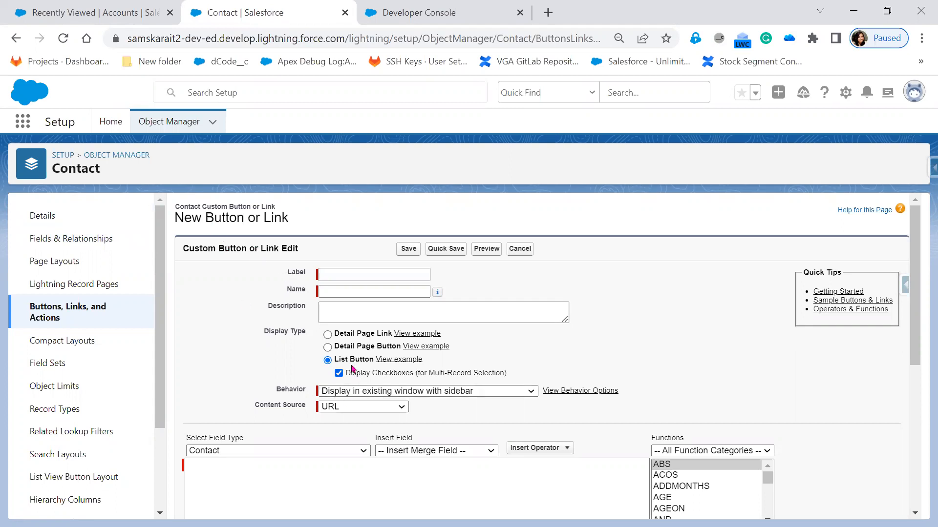
pyautogui.click(344, 272)
pyautogui.write('Co')
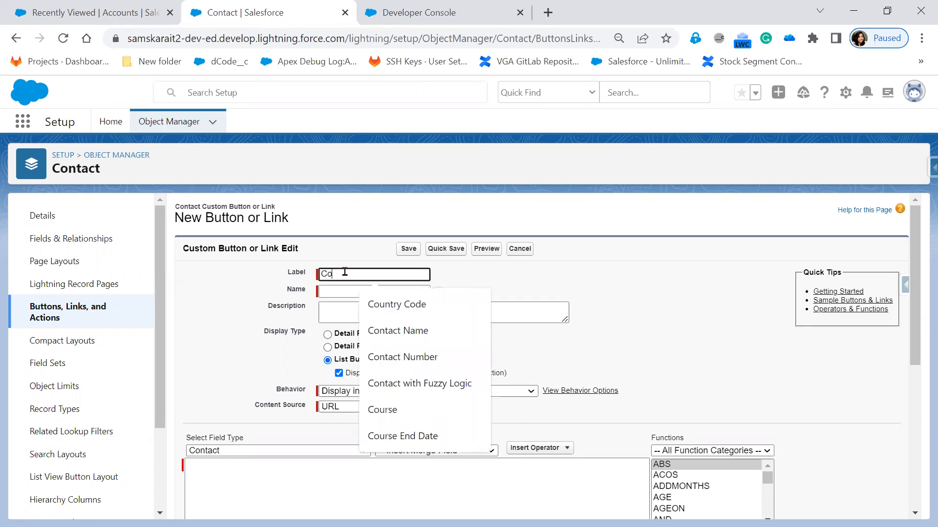
pyautogui.write('ntactButton')
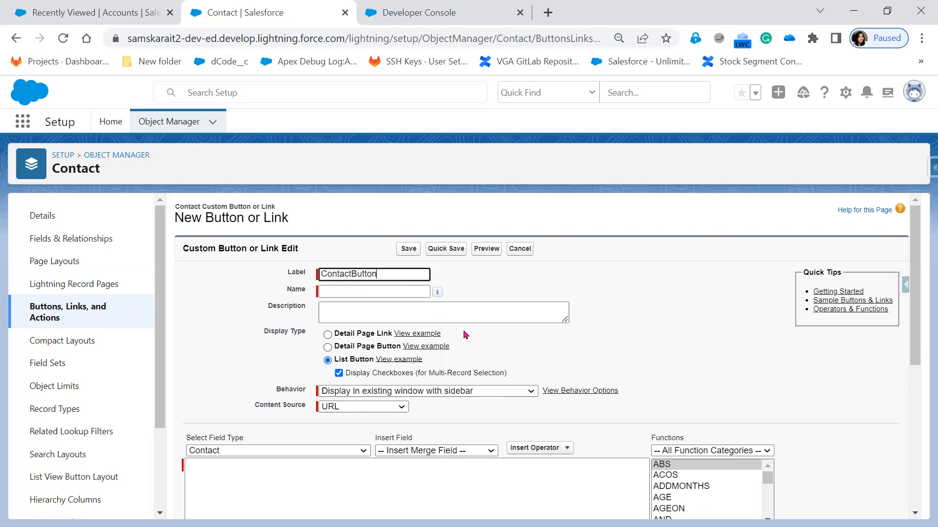
pyautogui.press('Tab')
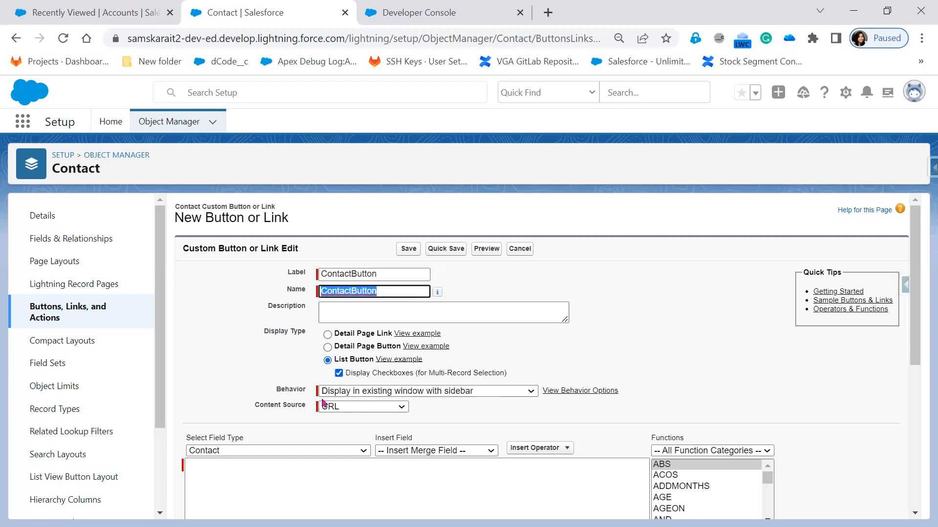
# Set the button's content source to the Visualforce page VF_table and save it, acknowledging the search layout notice
pyautogui.click(349, 407)
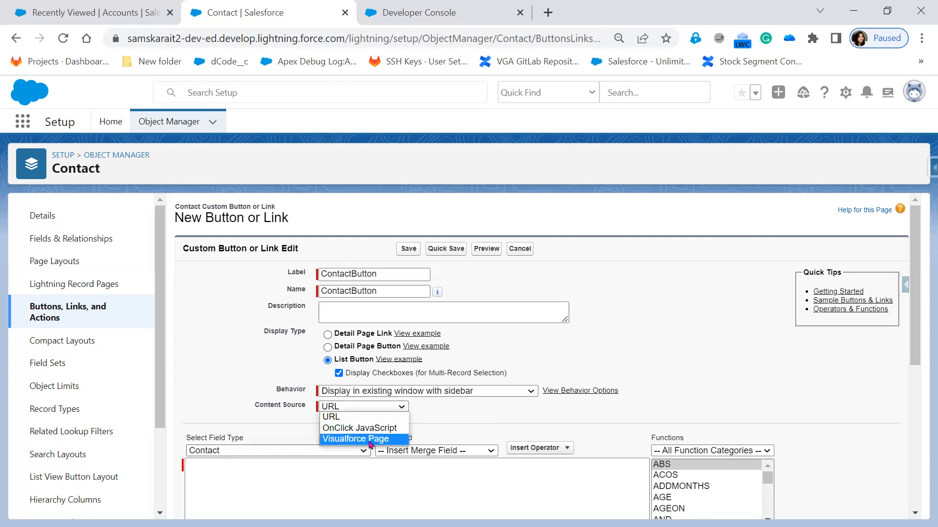
pyautogui.click(372, 438)
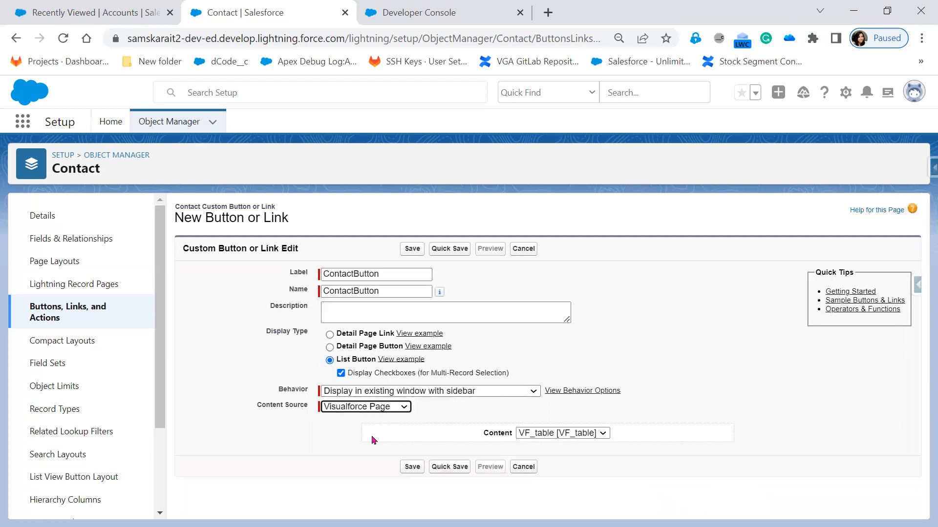
pyautogui.click(567, 433)
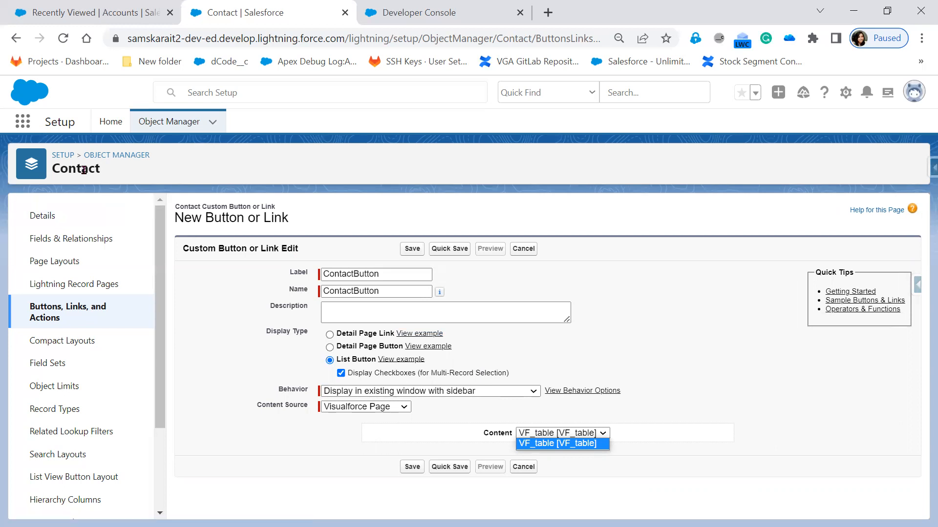
pyautogui.click(737, 391)
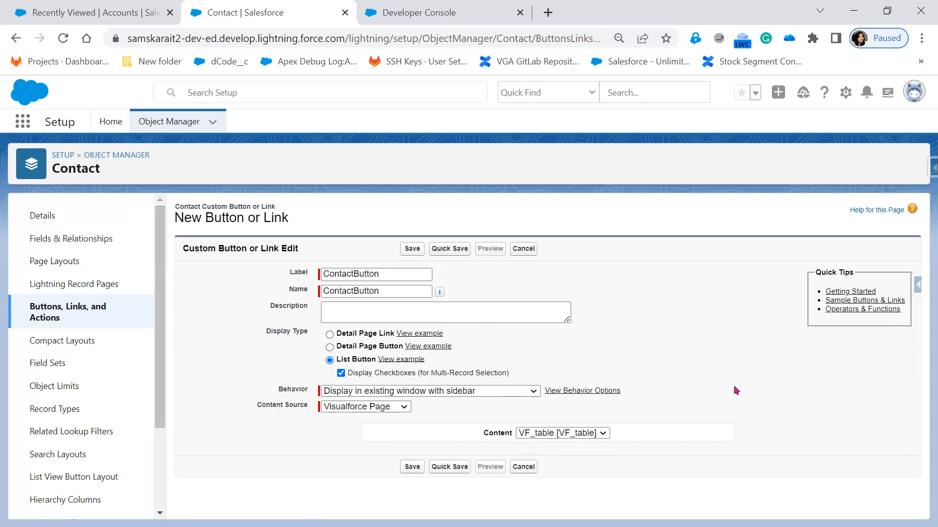
pyautogui.click(412, 250)
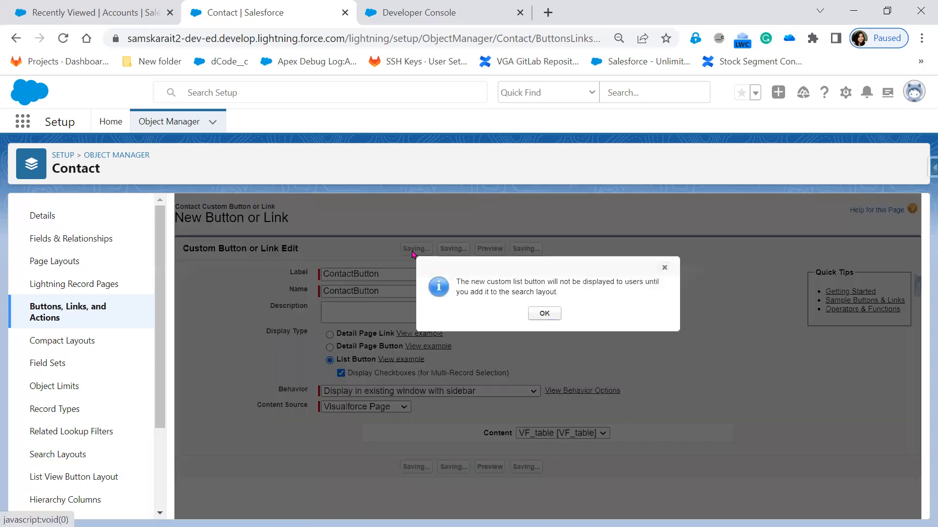
pyautogui.click(546, 314)
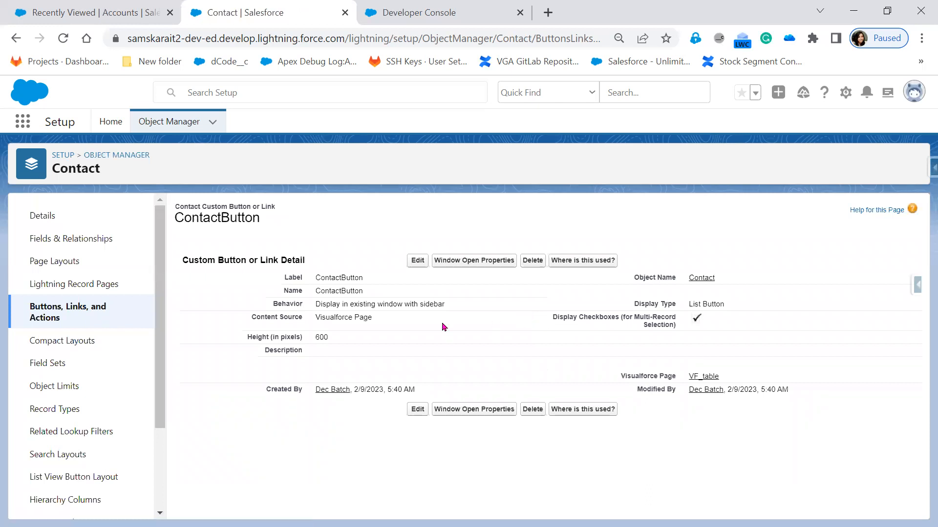
# Check where ContactButton is used and review the Contact object's list of buttons, links and actions
pyautogui.click(585, 264)
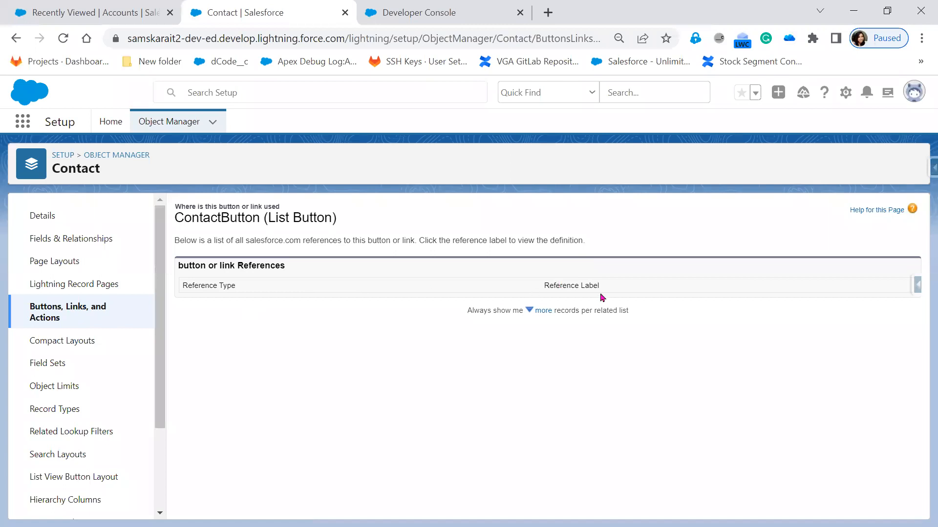
pyautogui.click(105, 318)
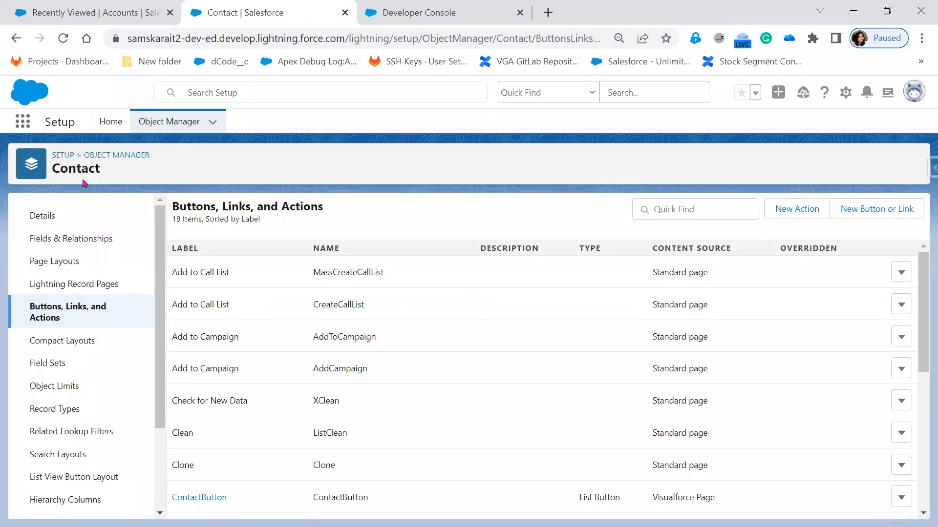
pyautogui.scroll(-1, 371, 469)
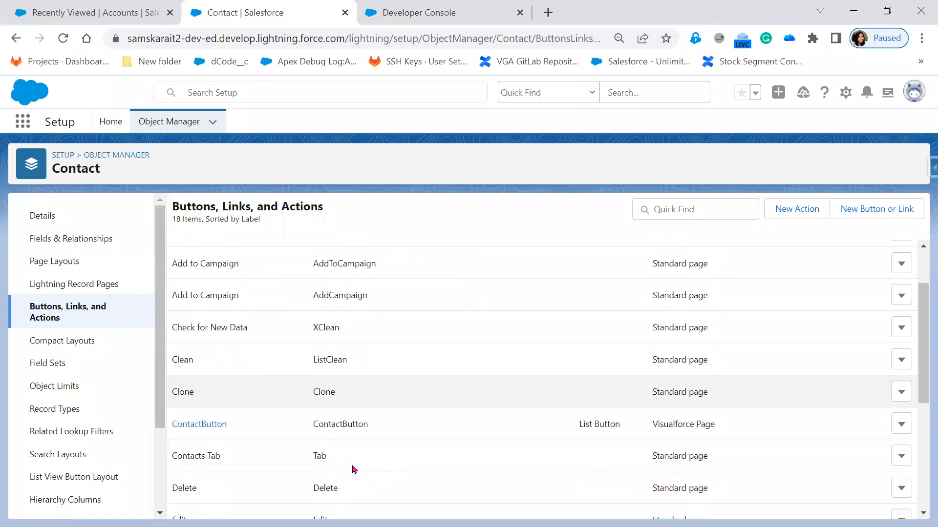
pyautogui.scroll(1, 299, 443)
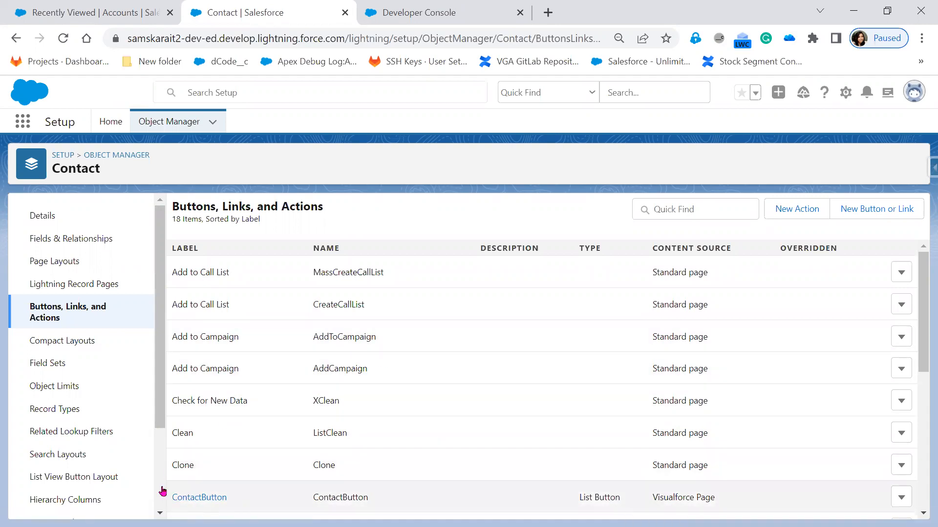
# Look for ContactButton among the buttons and actions of the Contact Layout page layout, then return to the Contact object's button list
pyautogui.click(67, 264)
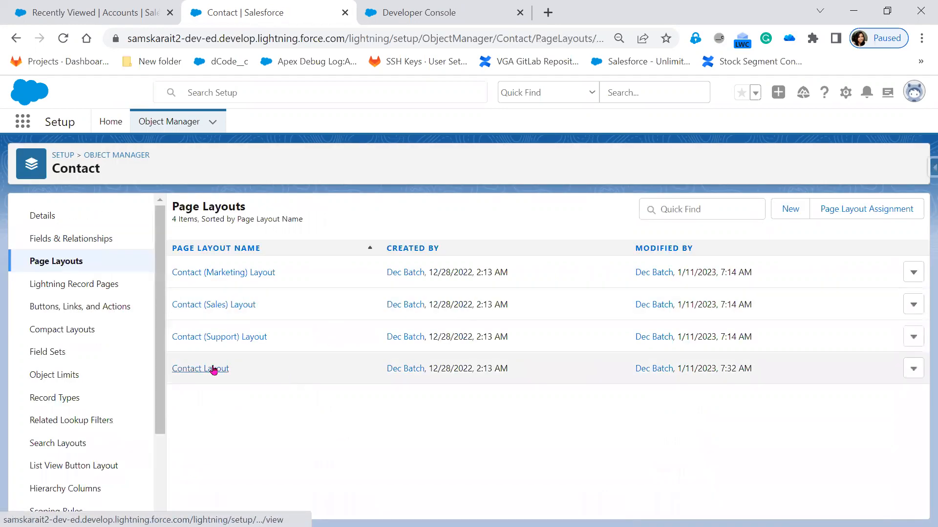
pyautogui.click(213, 370)
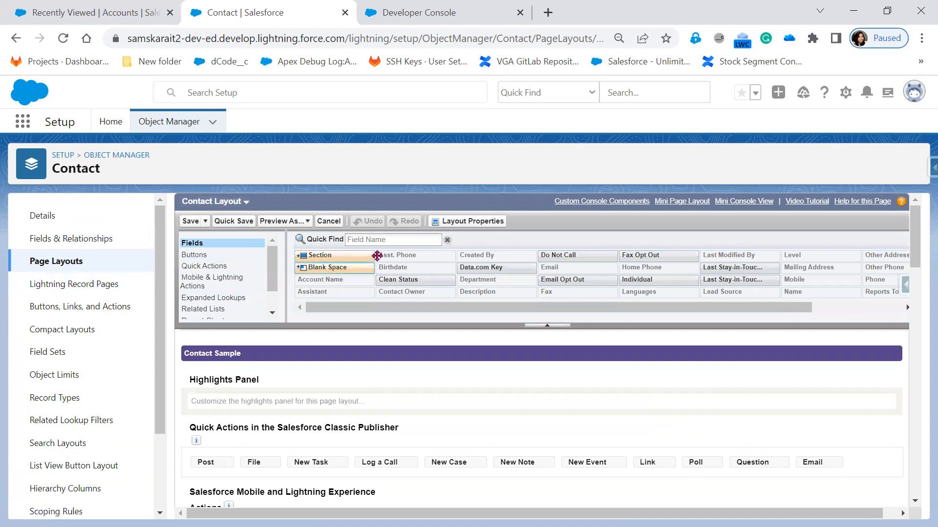
pyautogui.click(195, 254)
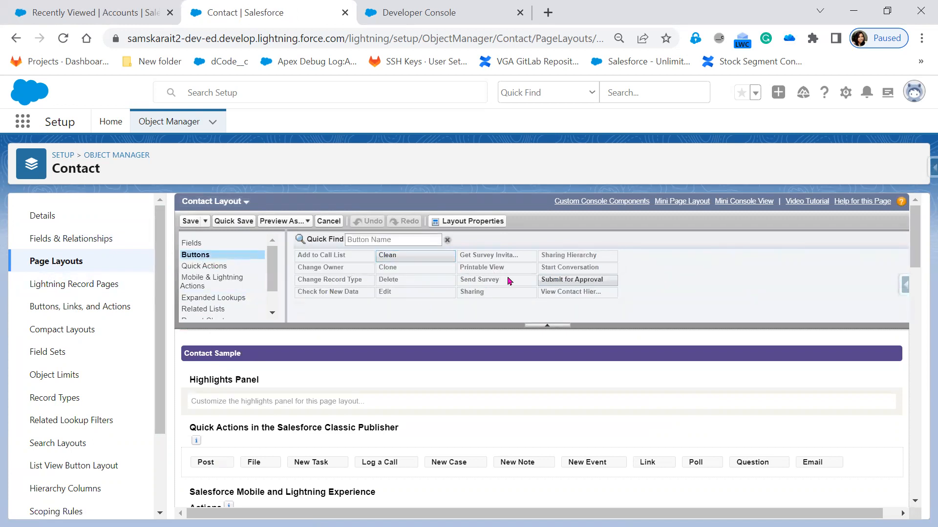
pyautogui.click(188, 268)
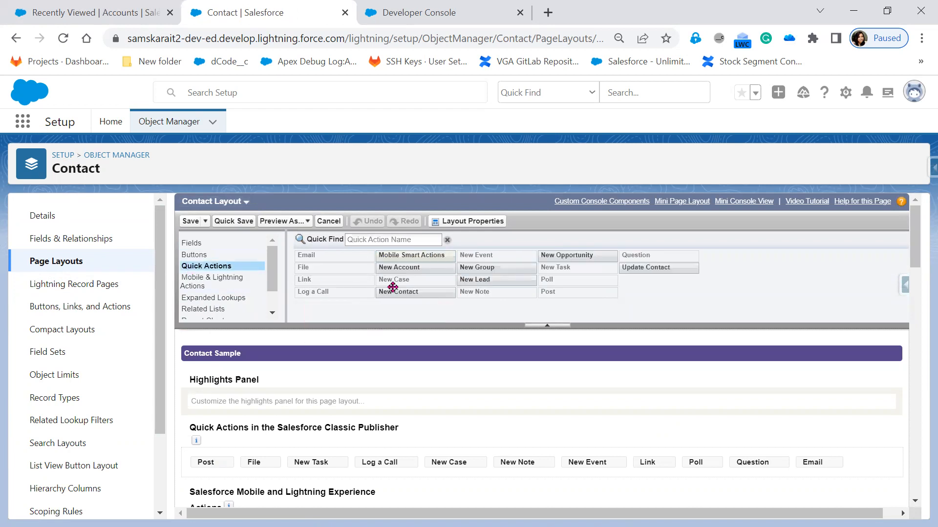
pyautogui.click(184, 282)
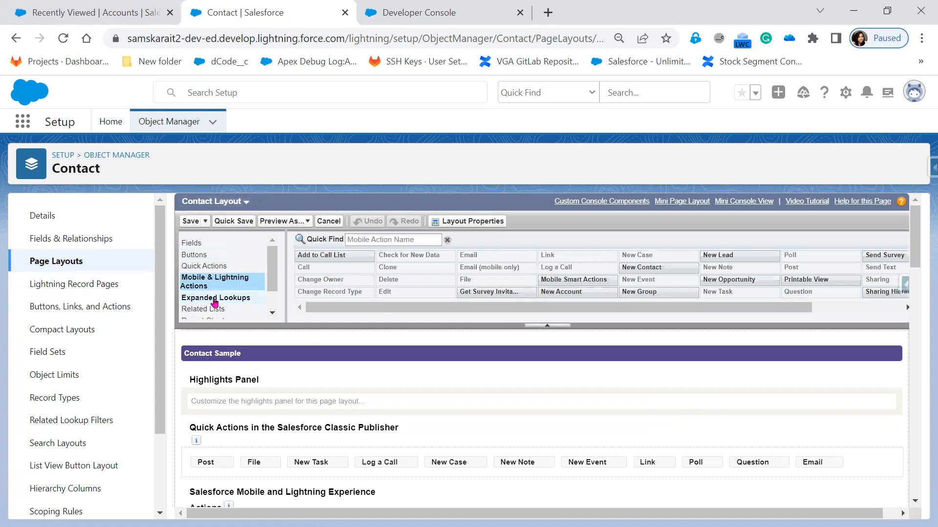
pyautogui.scroll(-1, 215, 297)
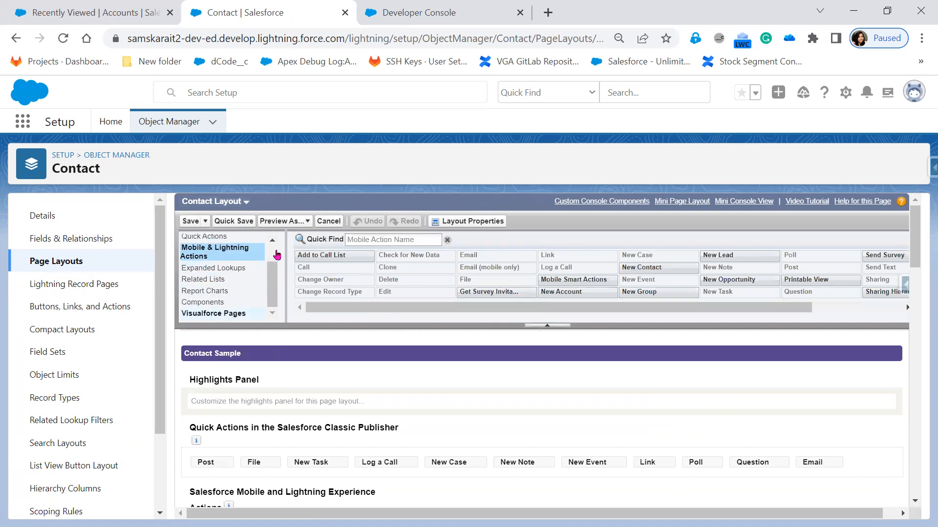
pyautogui.scroll(-3, 466, 415)
pyautogui.scroll(-2, 466, 416)
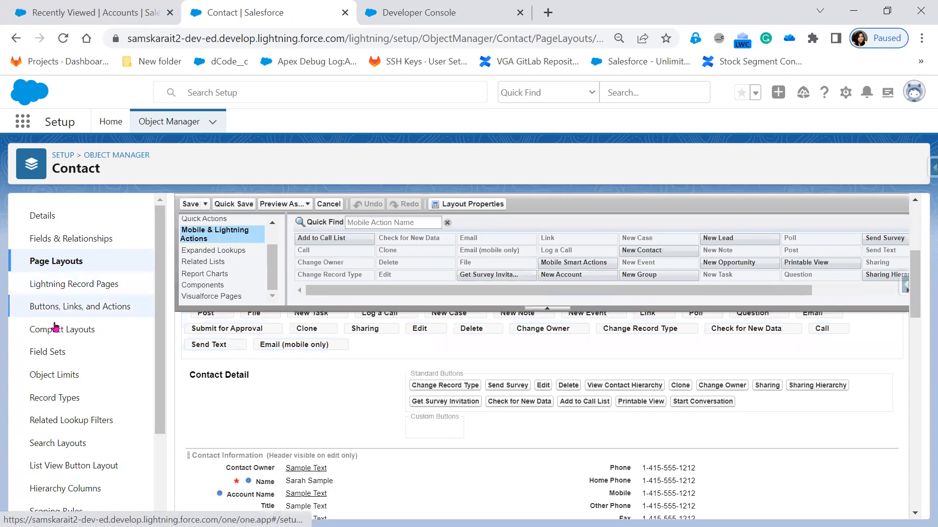
pyautogui.click(55, 307)
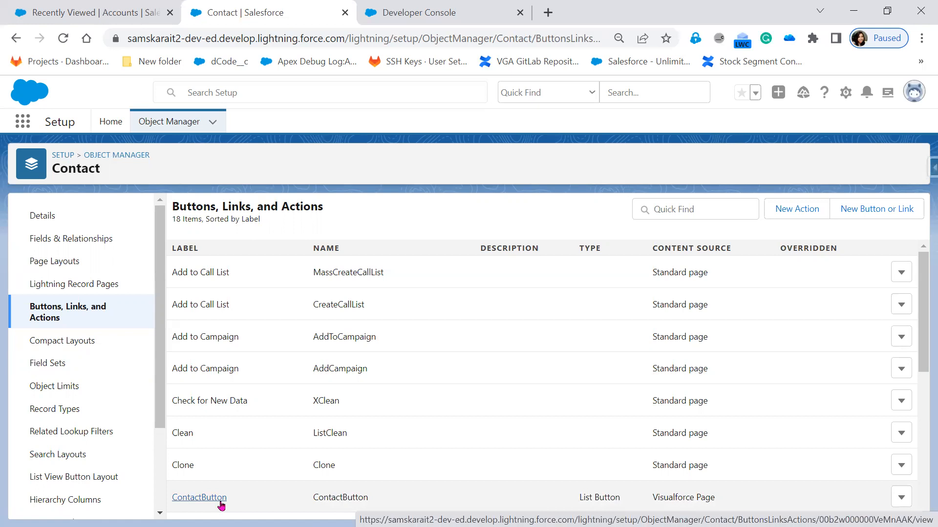
# Open the Account object in Object Manager and view the Industry 3 account record's Contacts related list
pyautogui.click(159, 124)
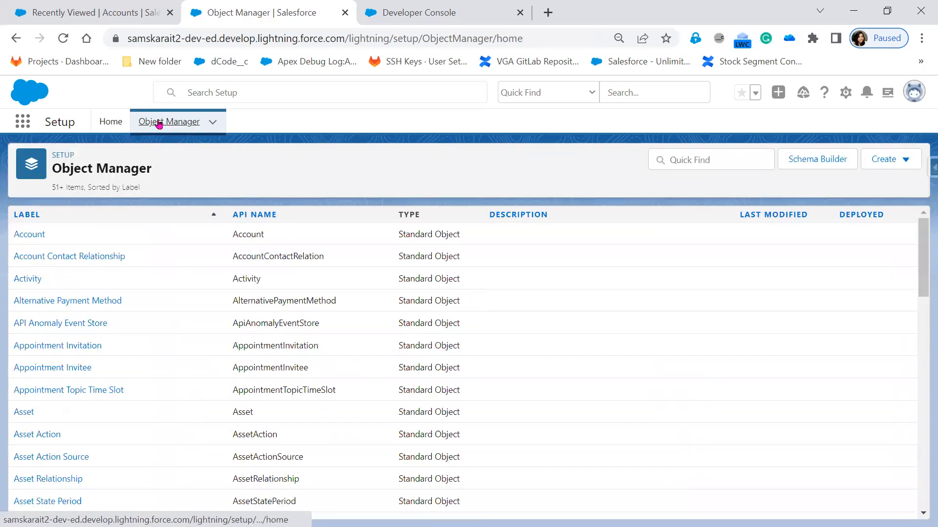
pyautogui.click(29, 235)
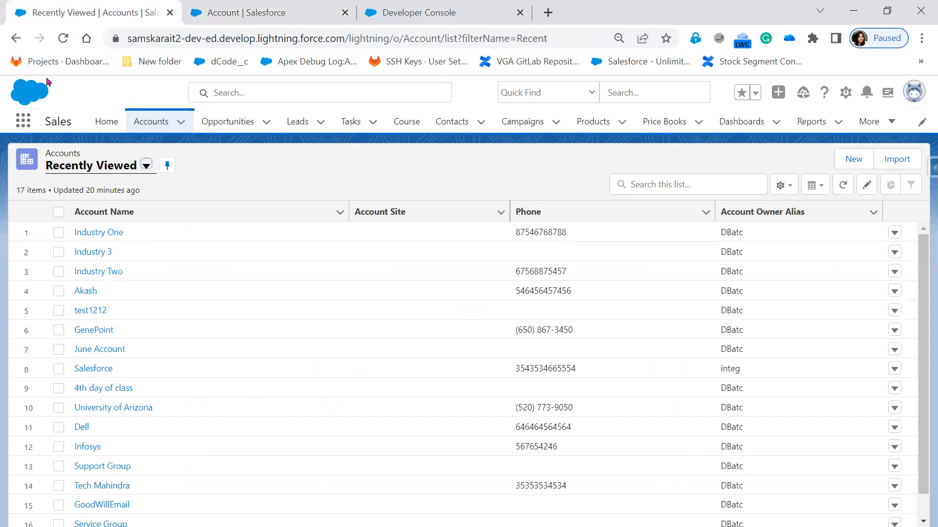
pyautogui.click(101, 257)
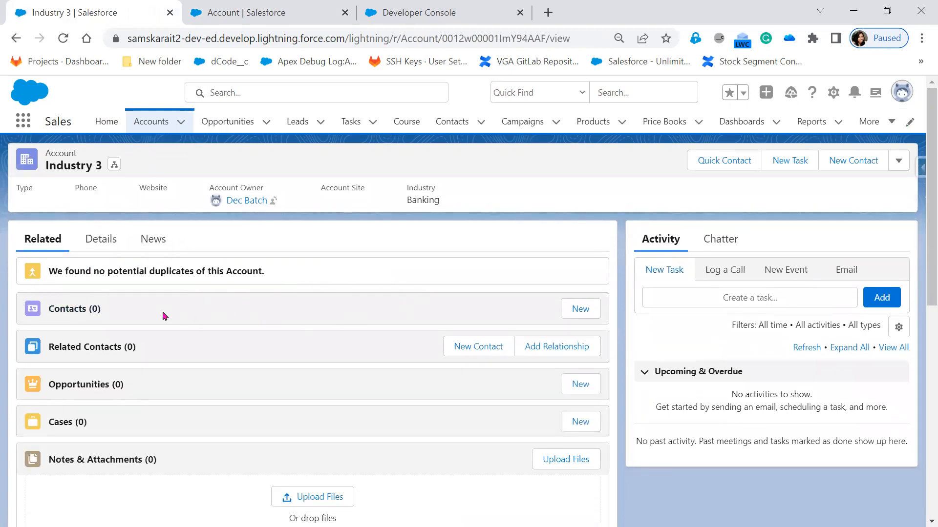
pyautogui.click(259, 12)
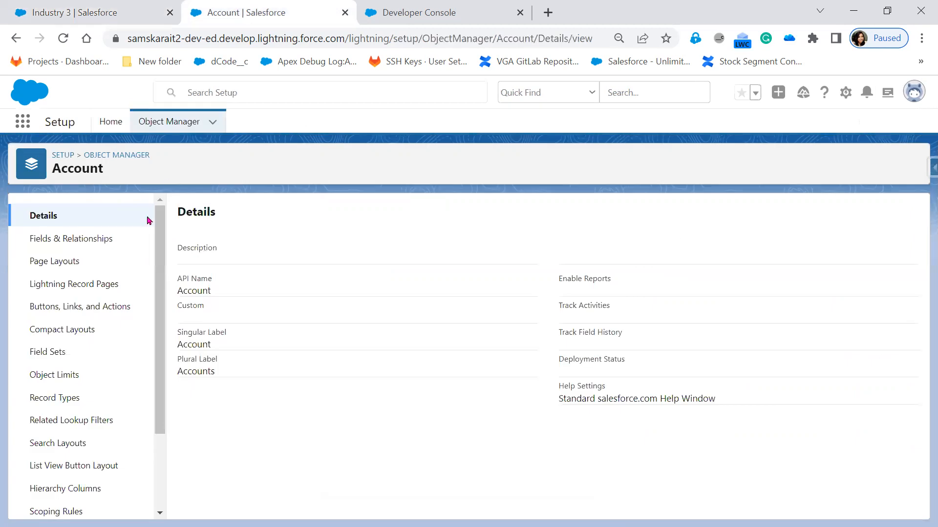
# Open the Account Layout page layout of the Account object and go to its Related Lists section
pyautogui.click(59, 266)
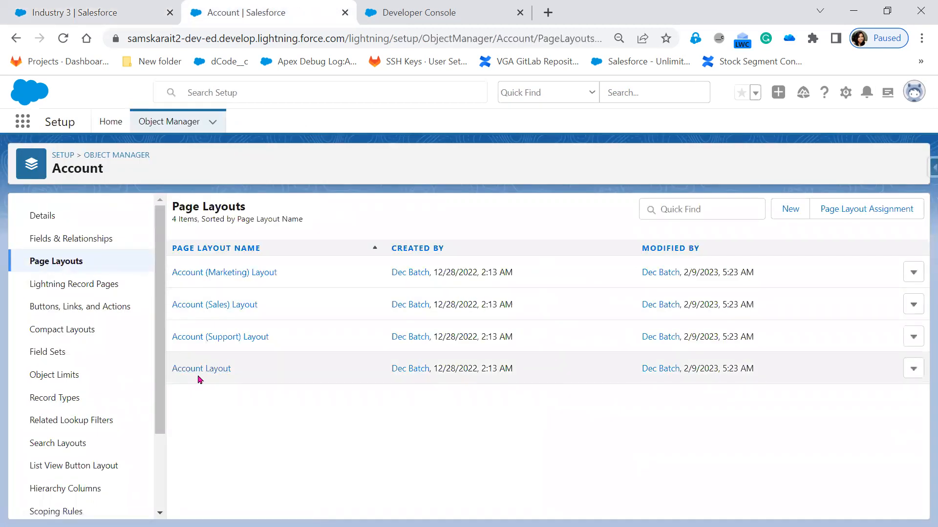
pyautogui.click(199, 372)
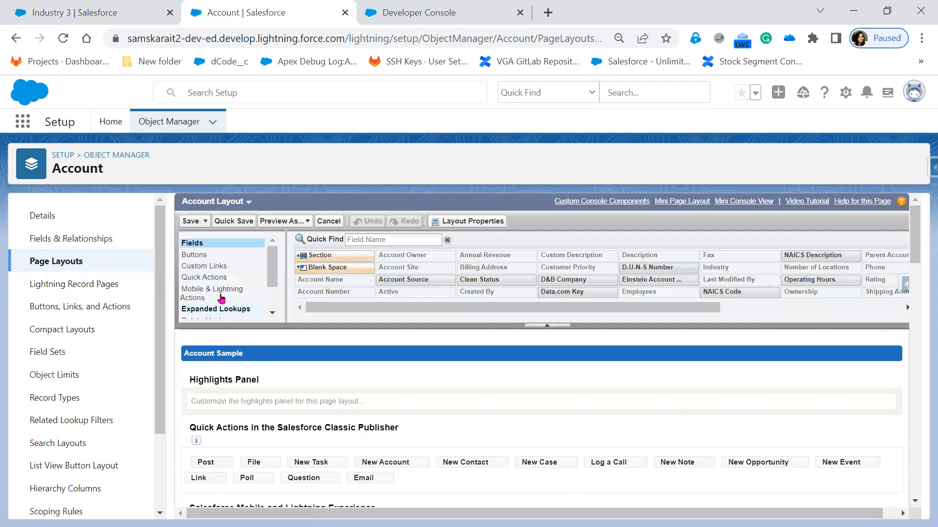
pyautogui.scroll(-10, 200, 308)
pyautogui.scroll(-3, 206, 280)
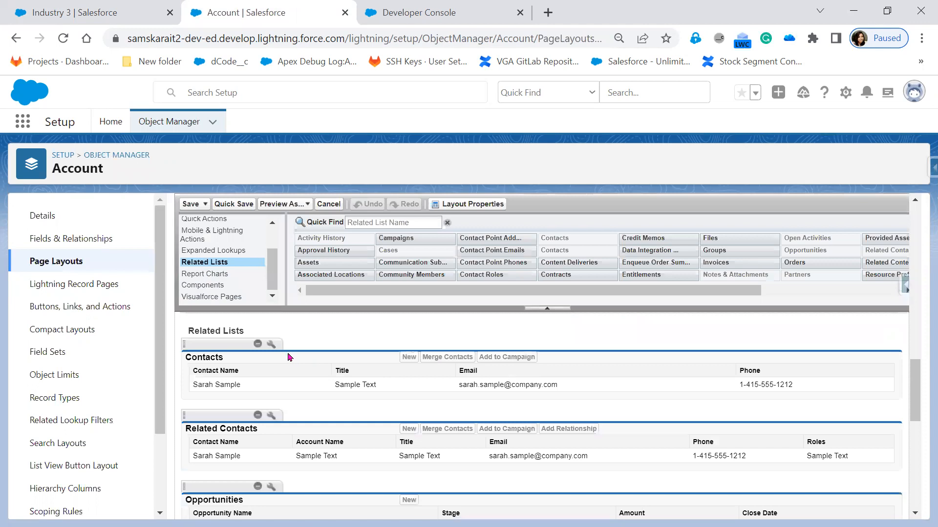
# Add the custom ContactButton to the selected buttons of the Contacts related list and apply the related list properties
pyautogui.click(272, 345)
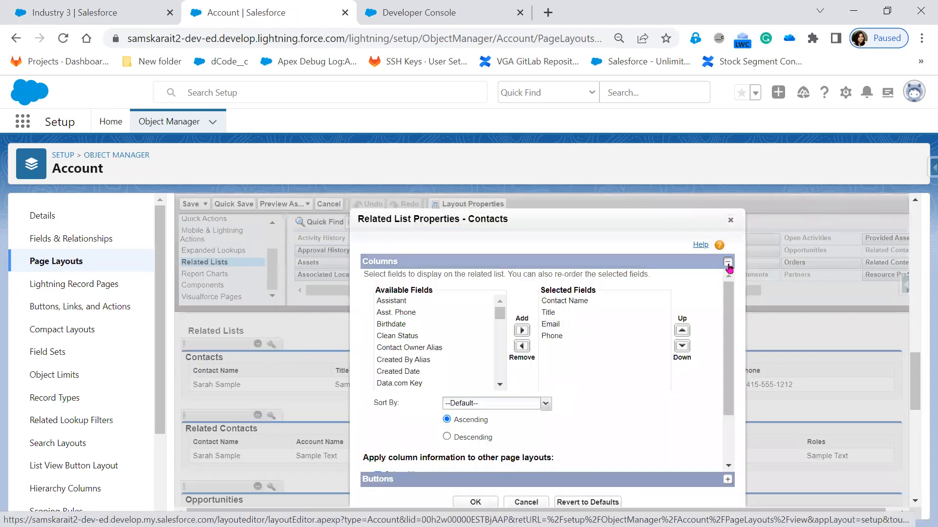
pyautogui.click(727, 264)
pyautogui.click(728, 277)
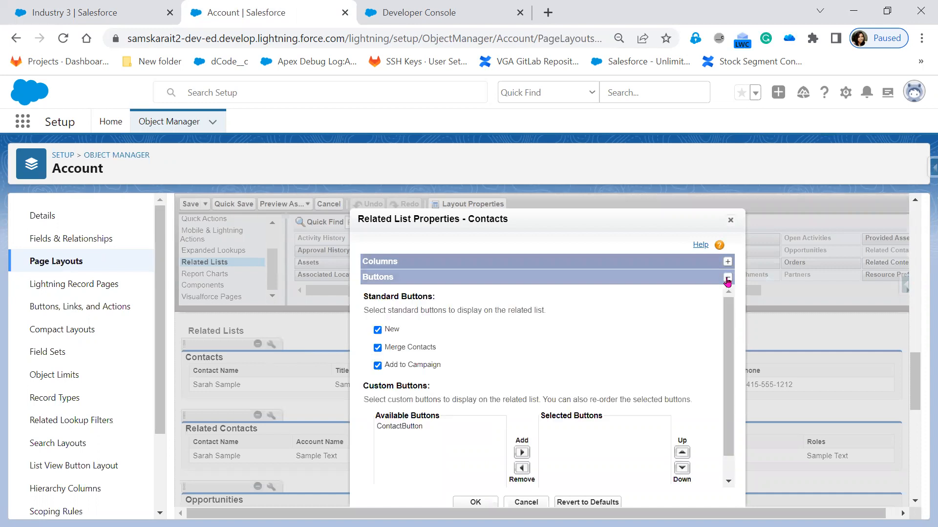
pyautogui.click(378, 428)
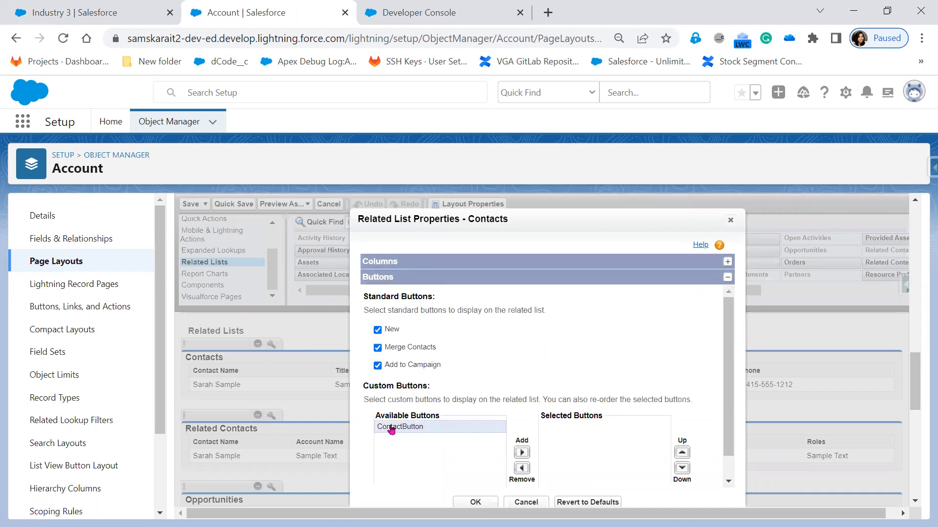
pyautogui.click(522, 452)
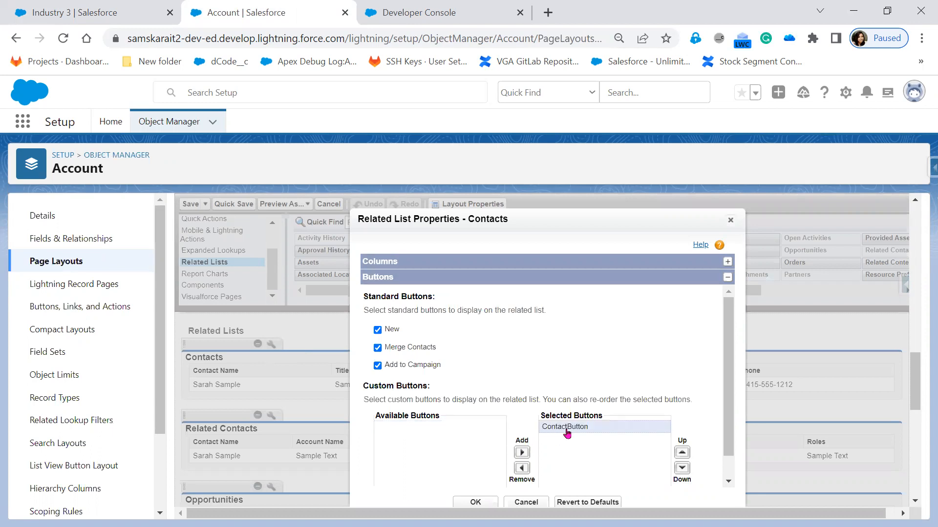
pyautogui.click(466, 503)
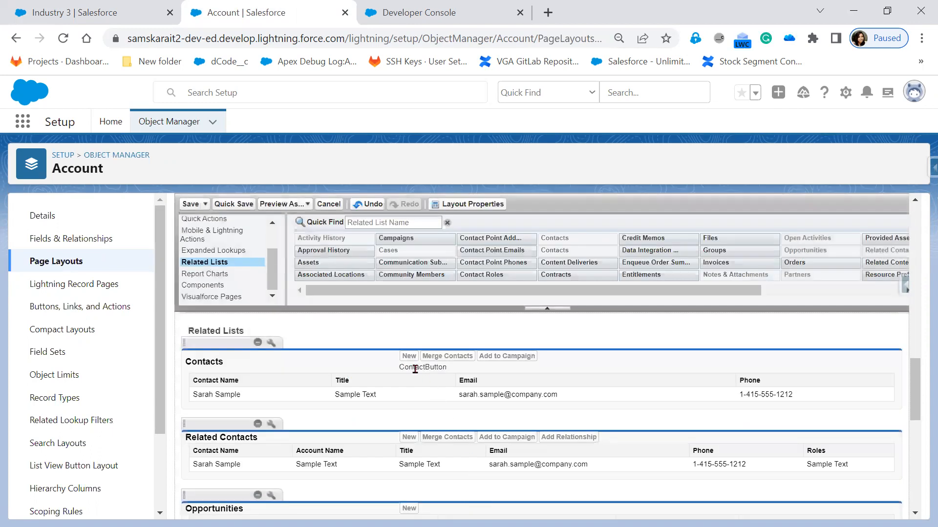
# Save the Account Layout page layout and reload the Industry 3 account record
pyautogui.click(190, 205)
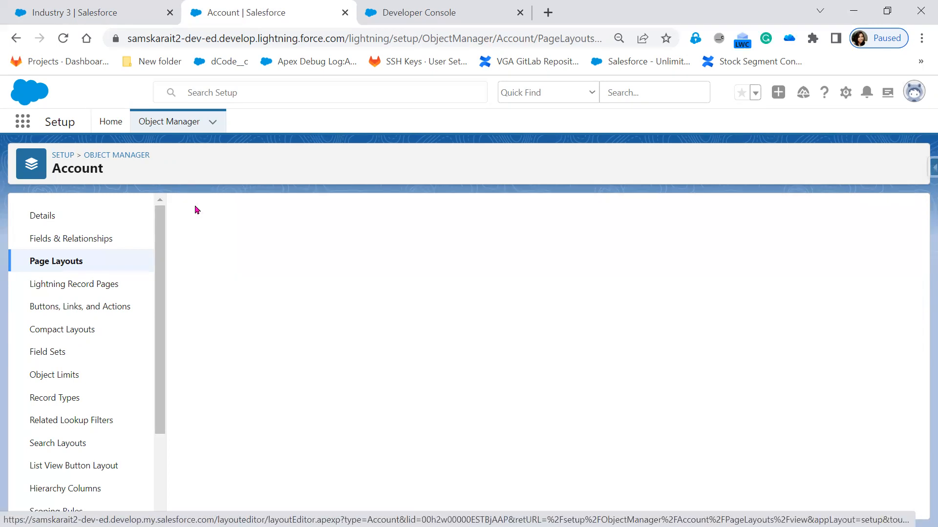
pyautogui.click(105, 20)
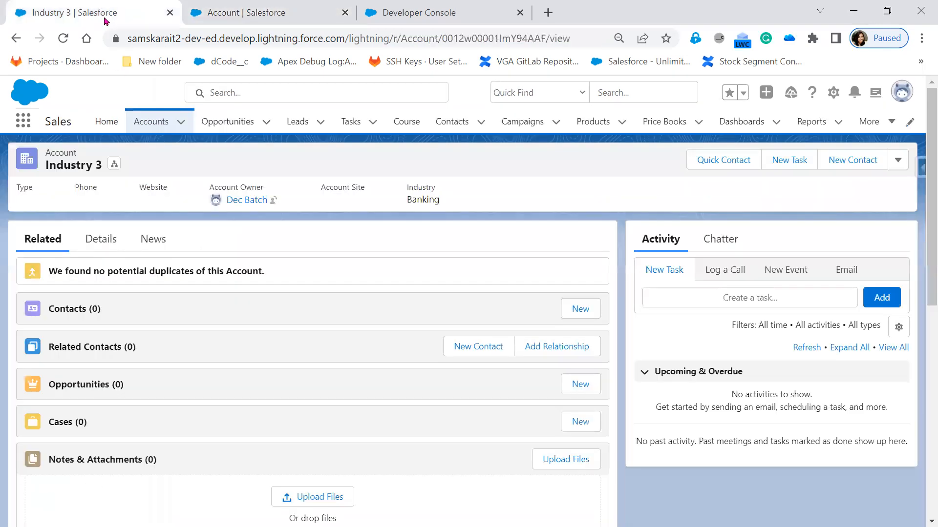
pyautogui.click(64, 46)
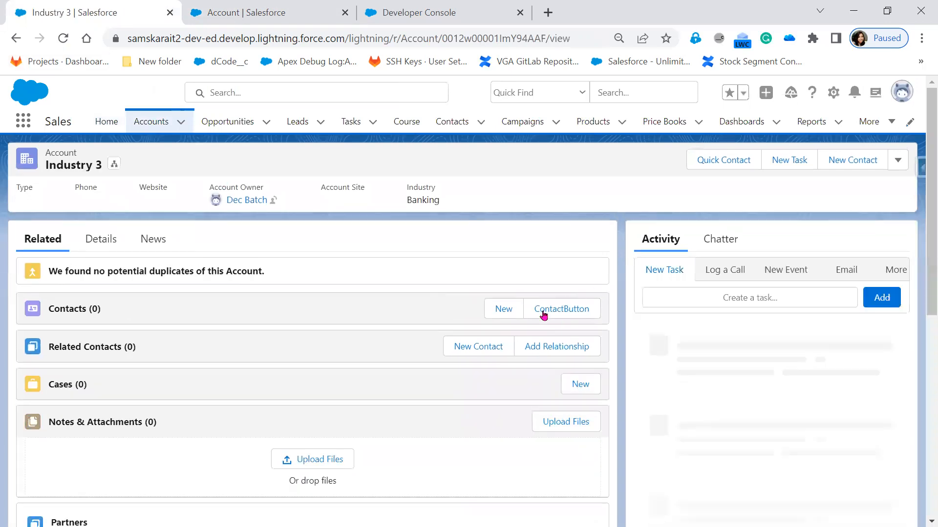
# Test ContactButton in the account's Contacts related list by viewing the Visualforce page it opens, and return to the Industry 3 record
pyautogui.click(548, 309)
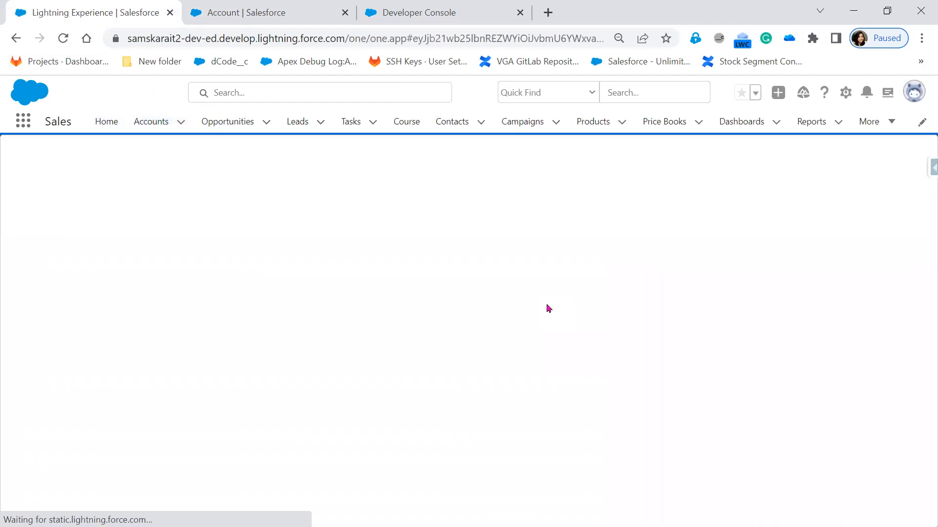
pyautogui.moveTo(507, 35); pyautogui.dragTo(632, 38)
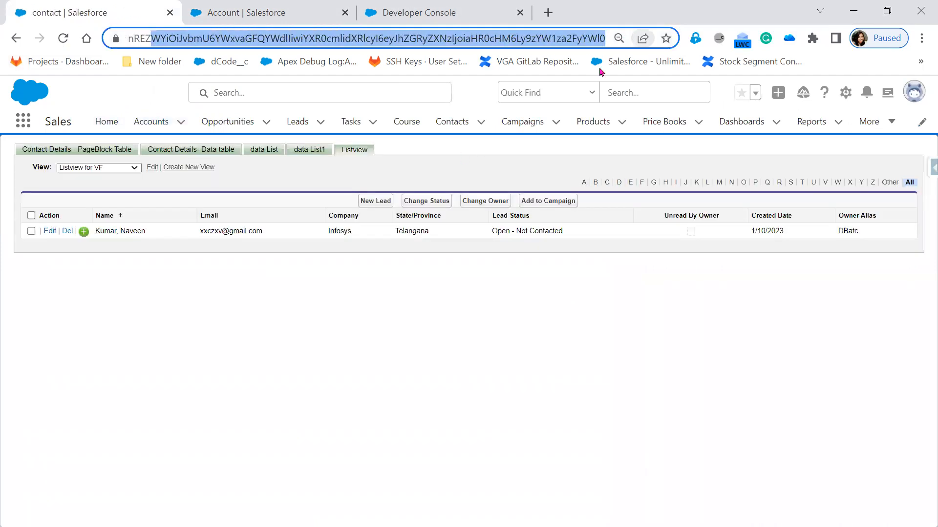
pyautogui.click(359, 331)
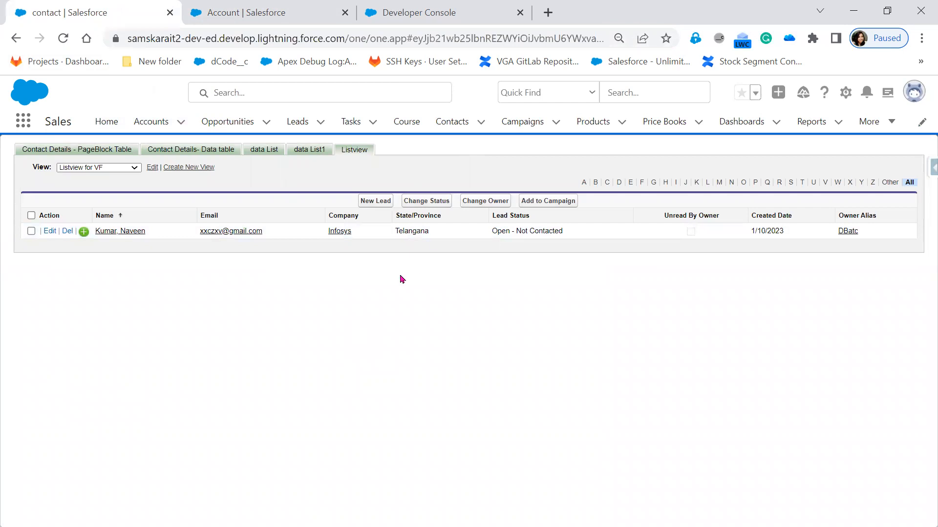
pyautogui.click(16, 38)
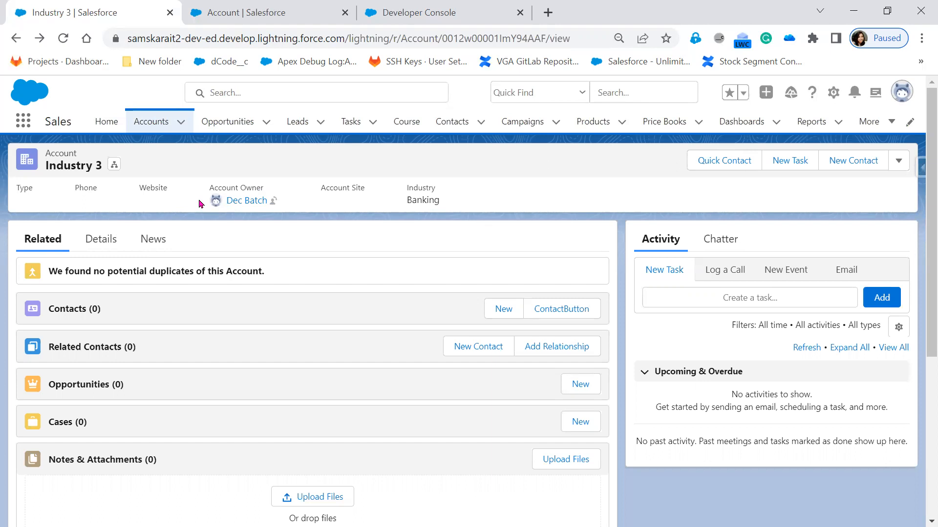
# Search the Object Manager for Contact and open the Contact object
pyautogui.click(243, 13)
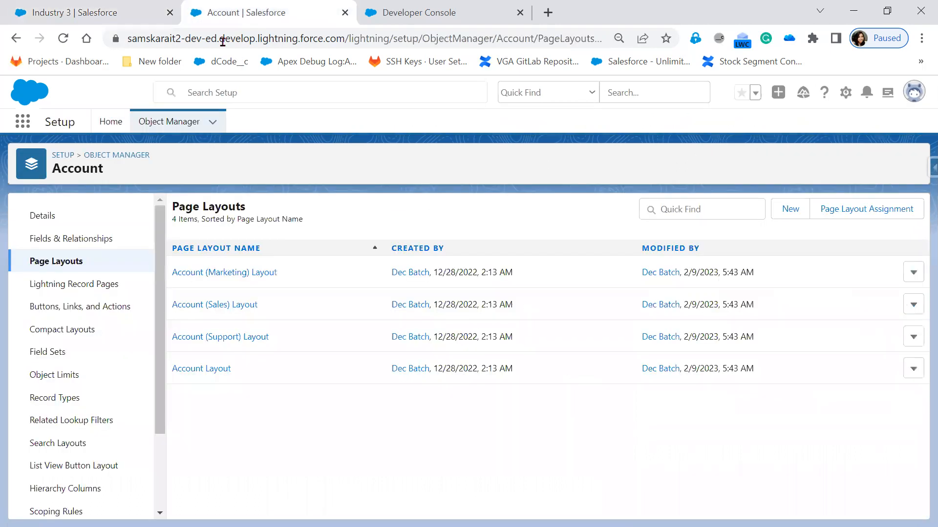
pyautogui.click(182, 128)
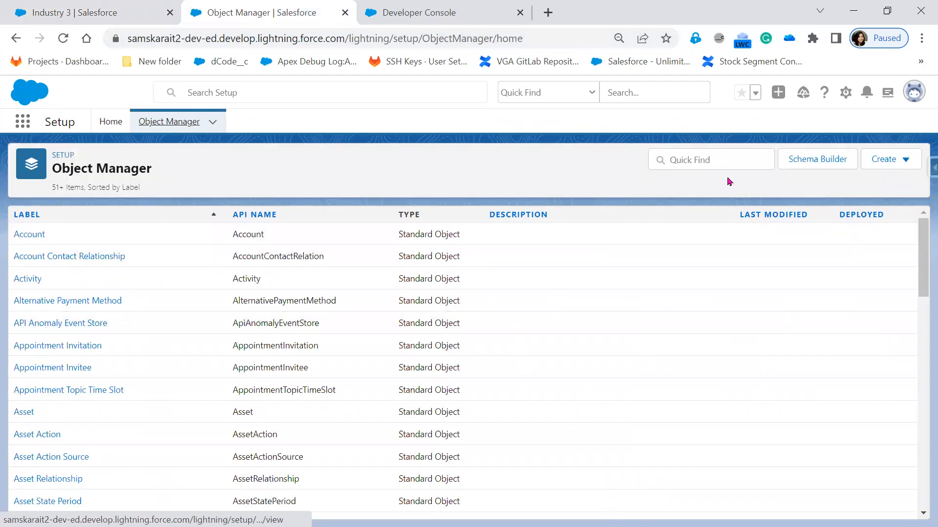
pyautogui.click(728, 162)
pyautogui.write('conta')
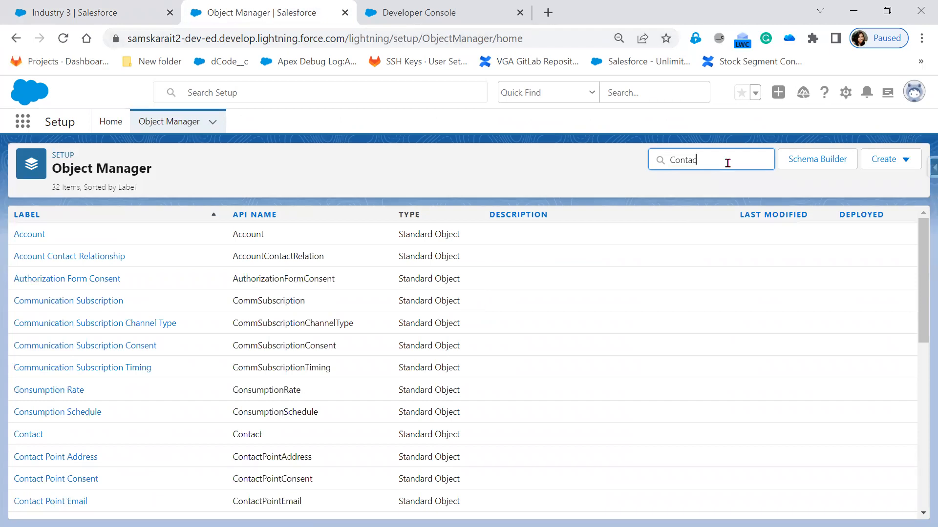
pyautogui.write('ct')
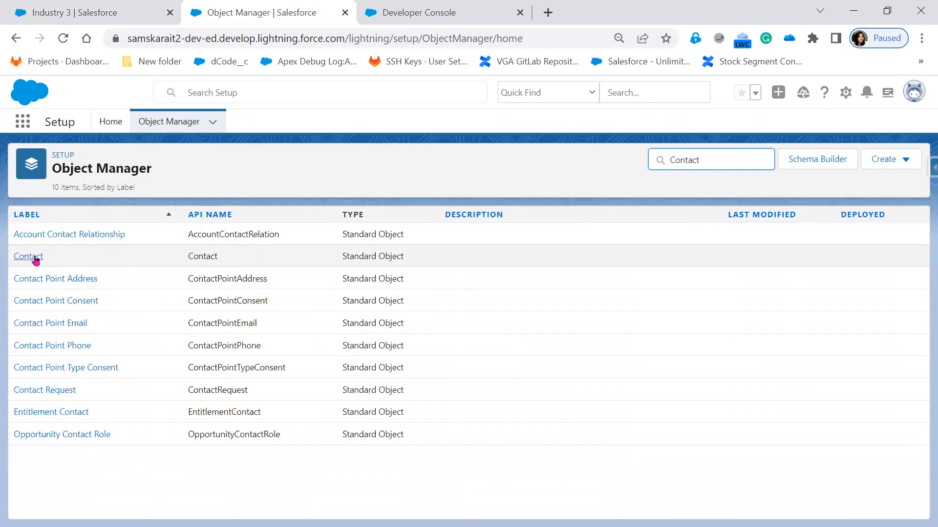
pyautogui.click(36, 259)
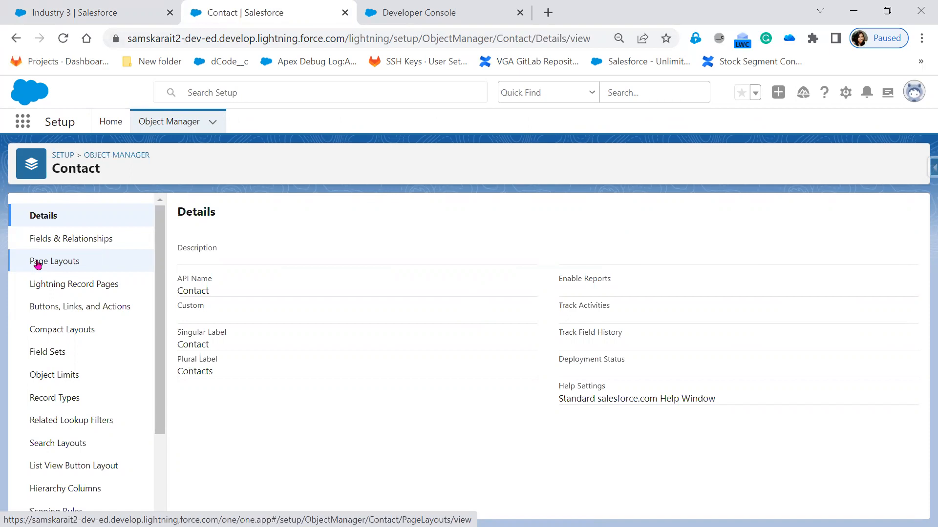
# Open the List View layout in the Contact object's List View Button Layout for editing
pyautogui.click(70, 466)
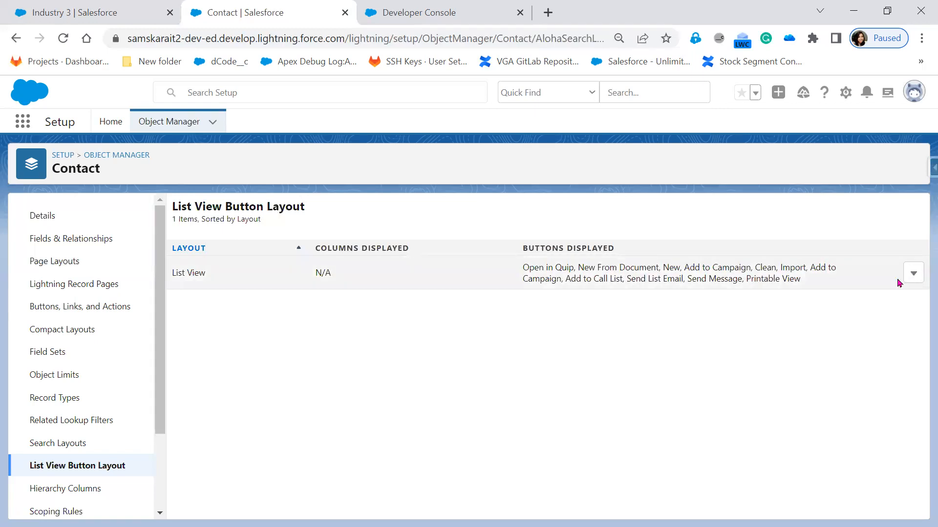
pyautogui.click(912, 274)
pyautogui.click(882, 302)
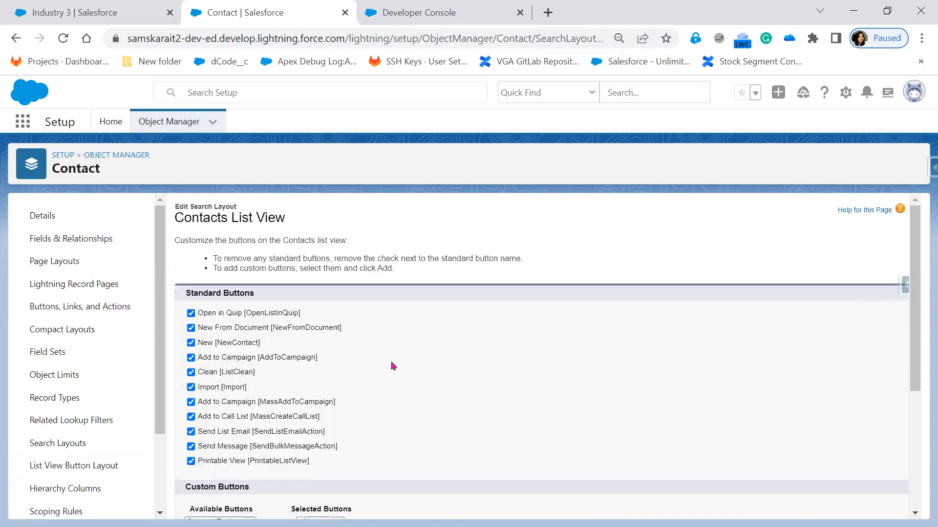
# Open the Contacts list view in the Sales app to compare its buttons with the Contacts List View layout settings
pyautogui.click(92, 6)
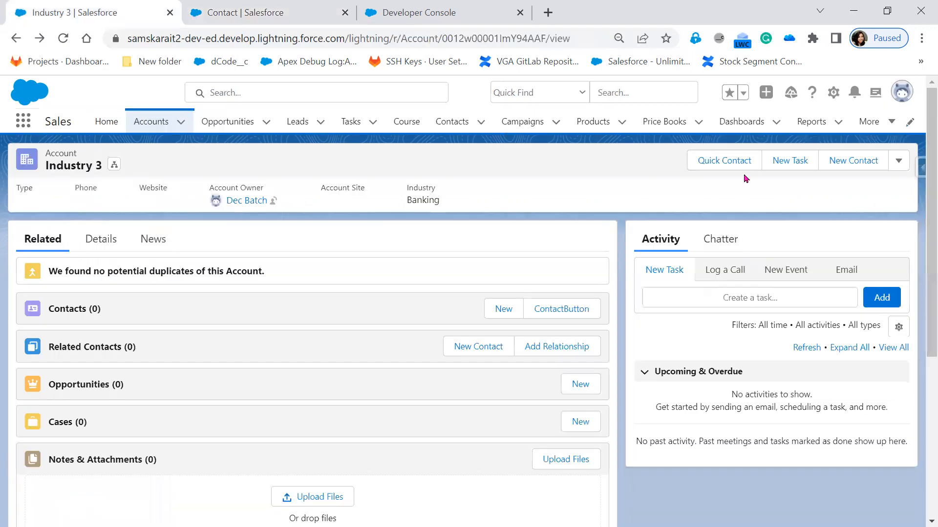
pyautogui.click(283, 14)
pyautogui.click(190, 345)
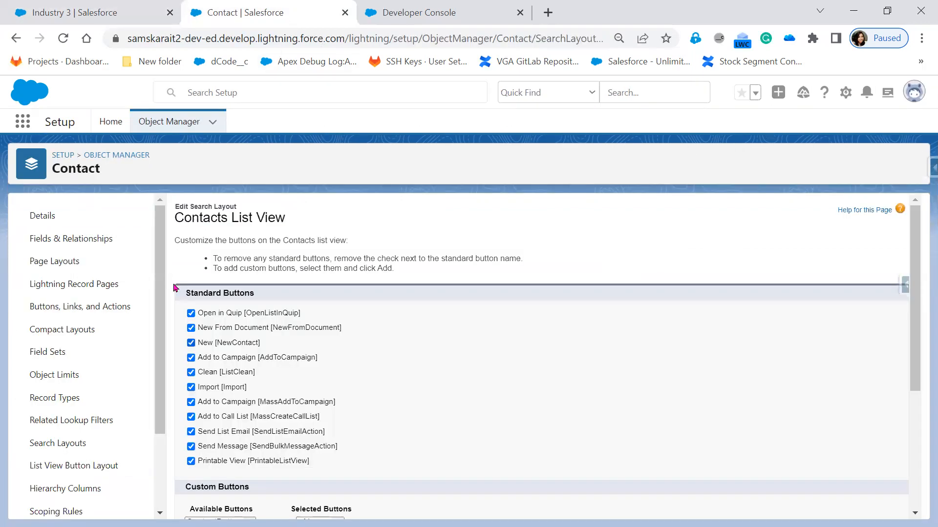
pyautogui.click(116, 7)
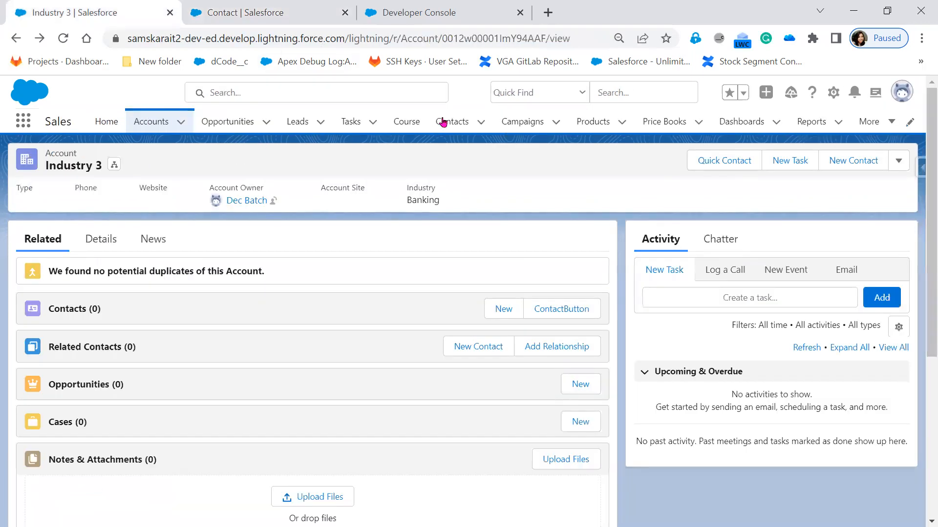
pyautogui.click(444, 122)
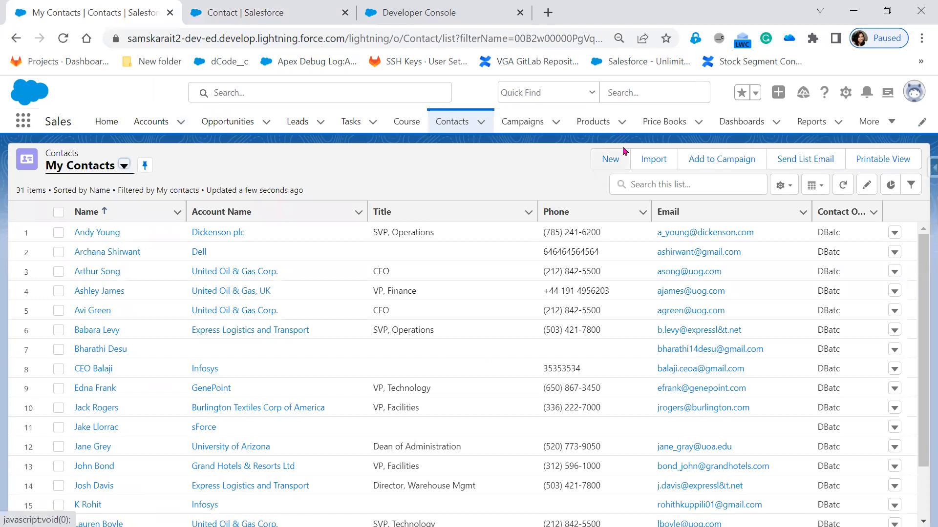
# Exclude the standard New [NewContact] button from the Contacts List View layout, save it, and glance at the contacts list
pyautogui.click(278, 13)
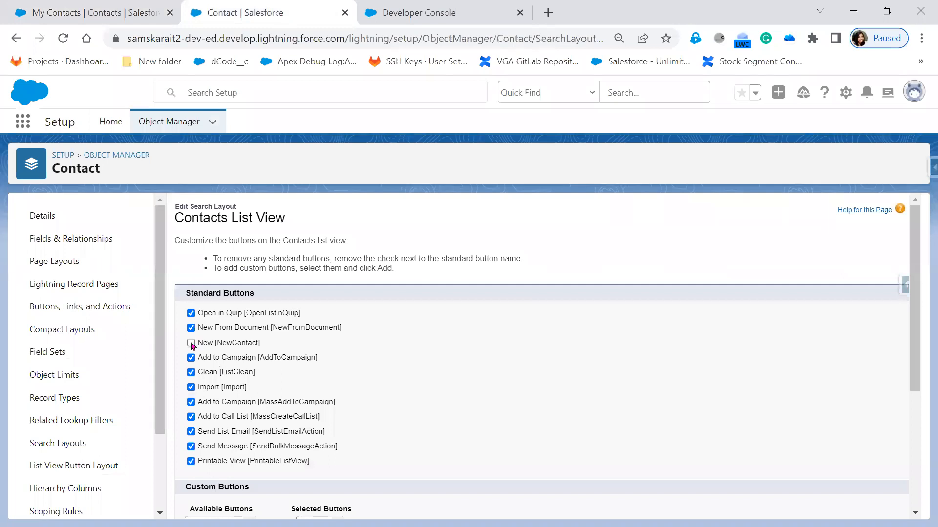
pyautogui.scroll(-4, 336, 388)
pyautogui.click(408, 503)
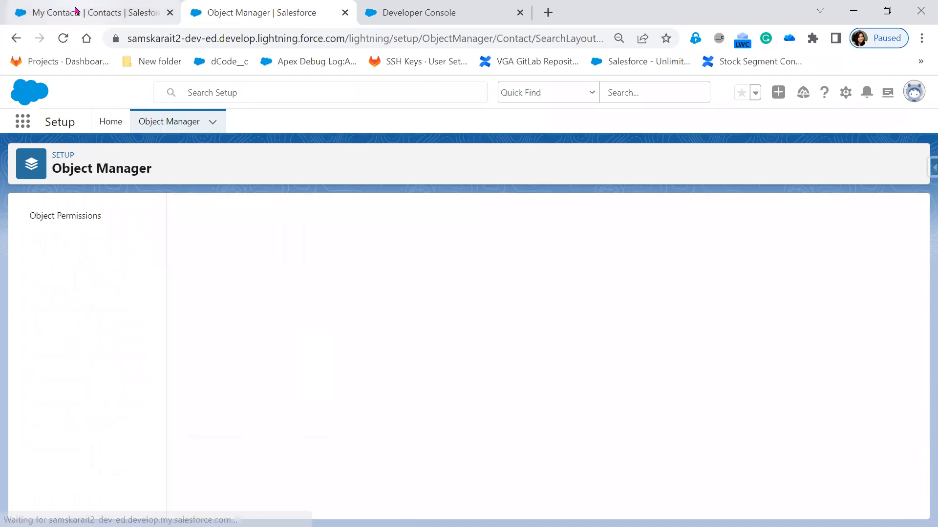
pyautogui.click(76, 6)
pyautogui.click(311, 23)
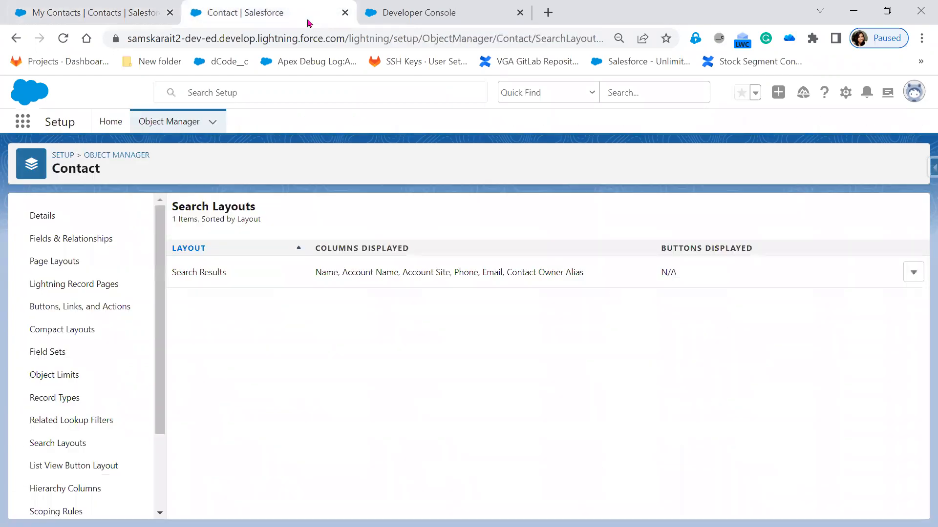
# Open the Contact Search Results layout for editing and examine its available custom buttons
pyautogui.click(911, 271)
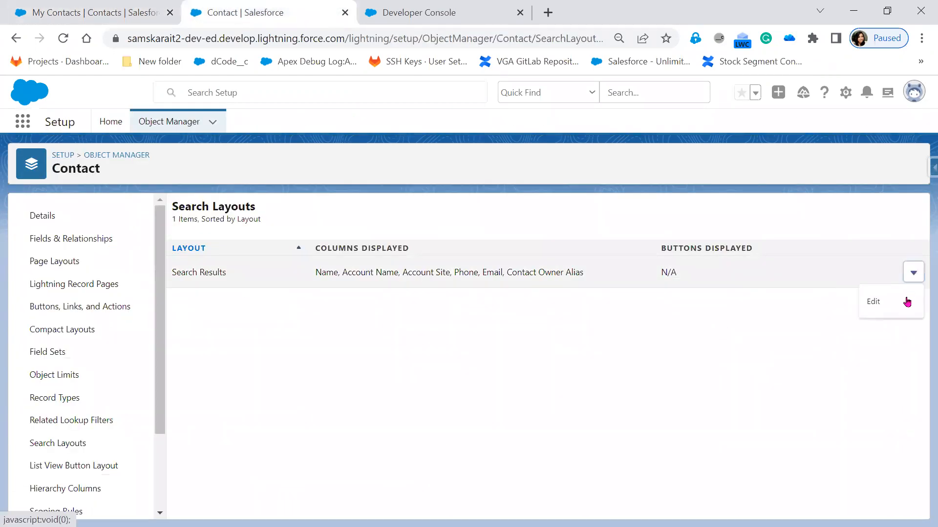
pyautogui.click(904, 301)
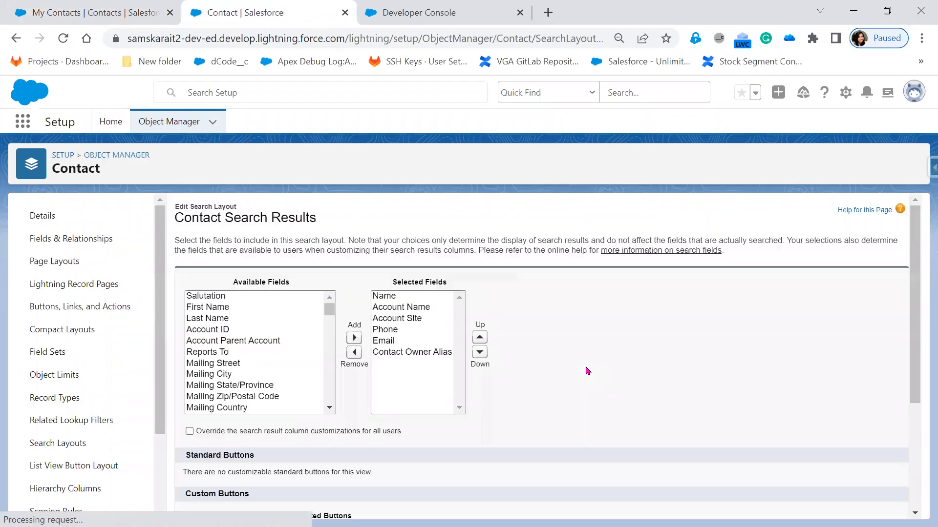
pyautogui.scroll(-5, 587, 371)
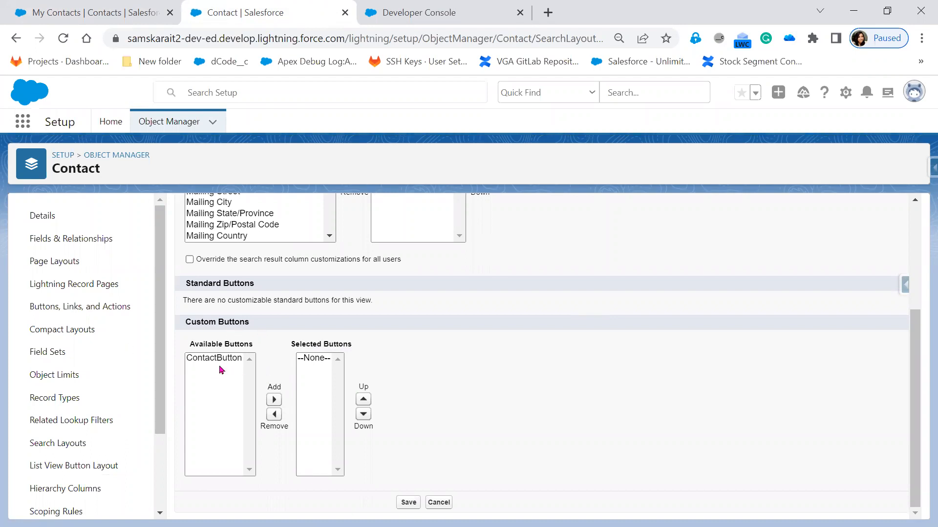
# Start a new Contact button or link and view the List Button display type example, then close the example
pyautogui.click(62, 308)
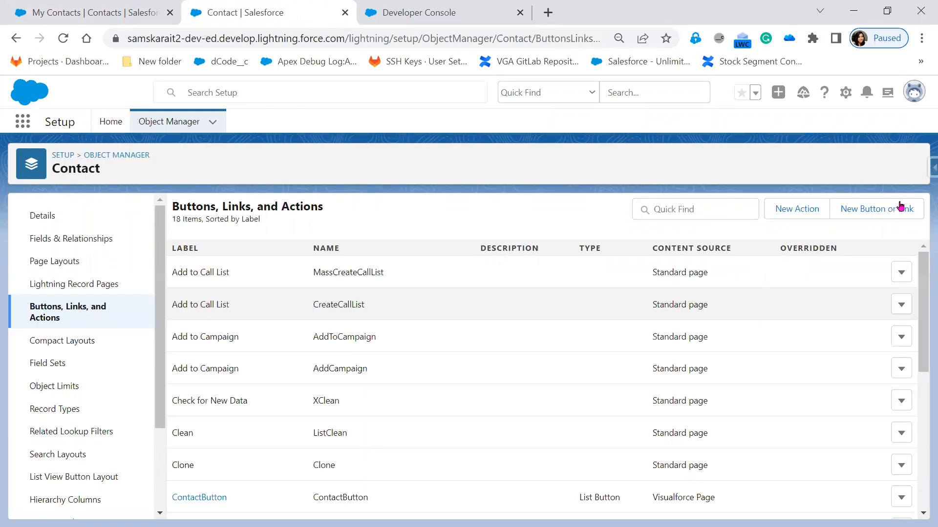
pyautogui.click(899, 206)
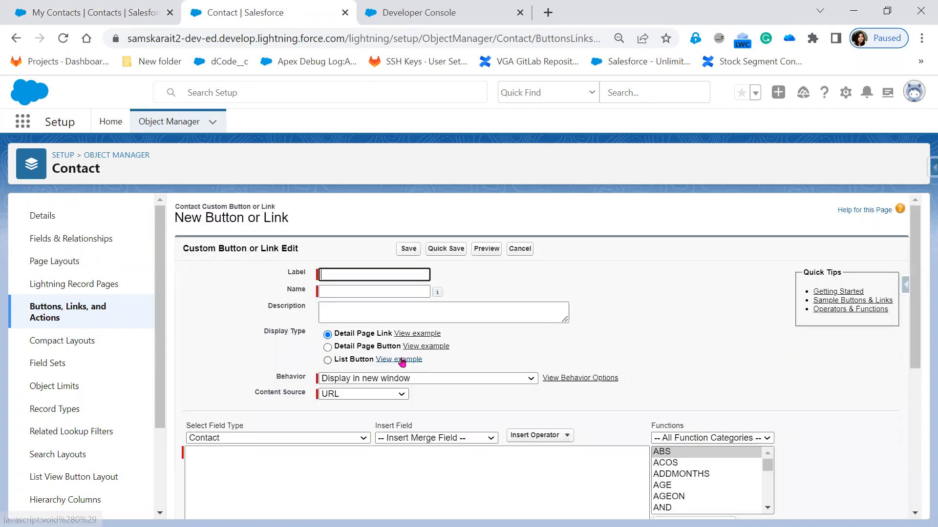
pyautogui.click(408, 360)
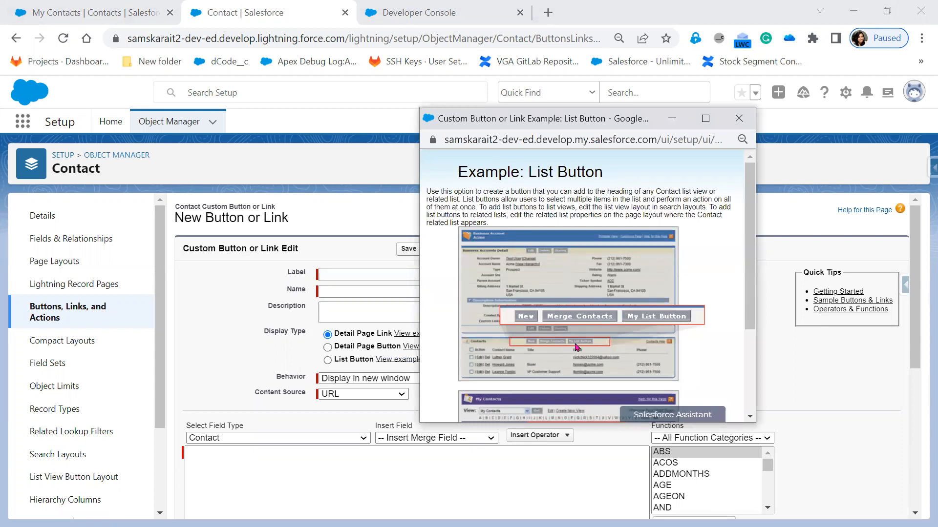
pyautogui.click(738, 118)
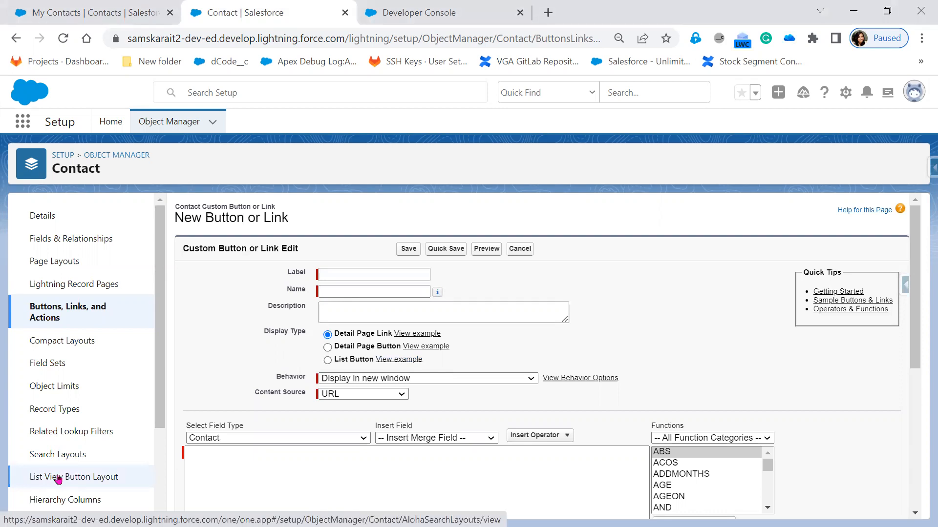
# Add ContactButton to the selected custom buttons of the Contacts List View button layout and save it
pyautogui.click(58, 477)
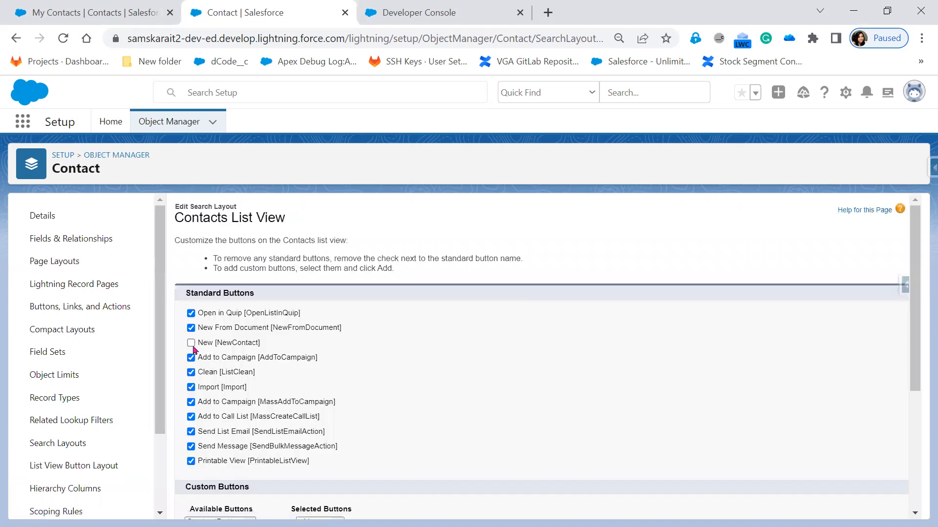
pyautogui.scroll(-2, 469, 449)
pyautogui.scroll(-2, 386, 479)
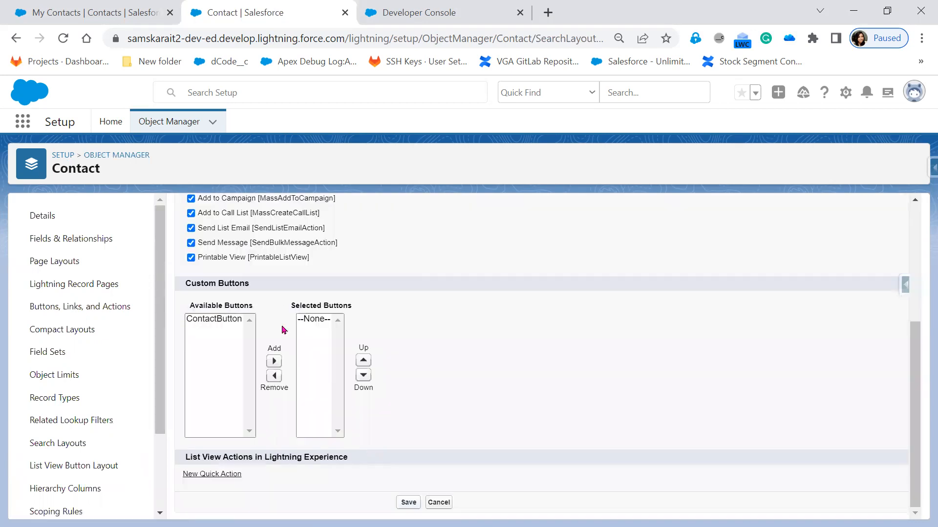
pyautogui.click(274, 362)
pyautogui.click(406, 506)
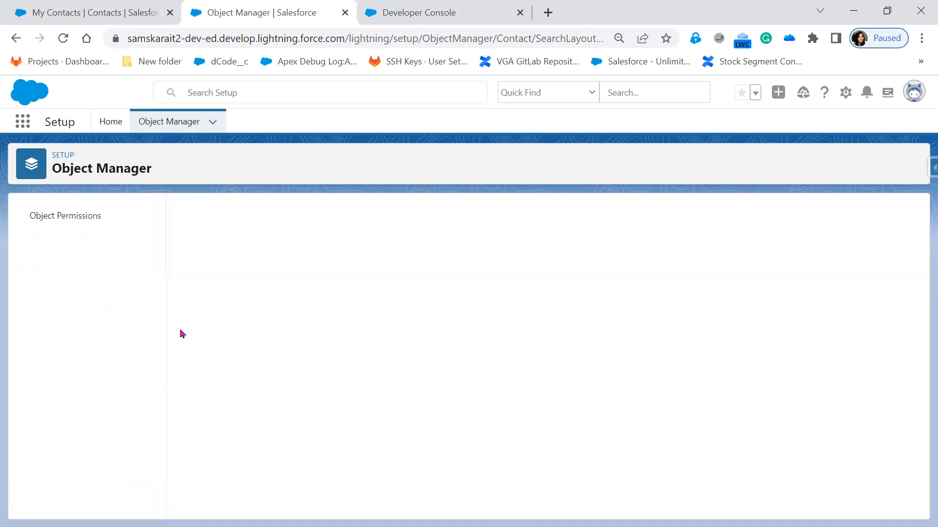
# Run ContactButton from the My Contacts list view's additional actions to test it, and return to the Contact object setup
pyautogui.click(103, 15)
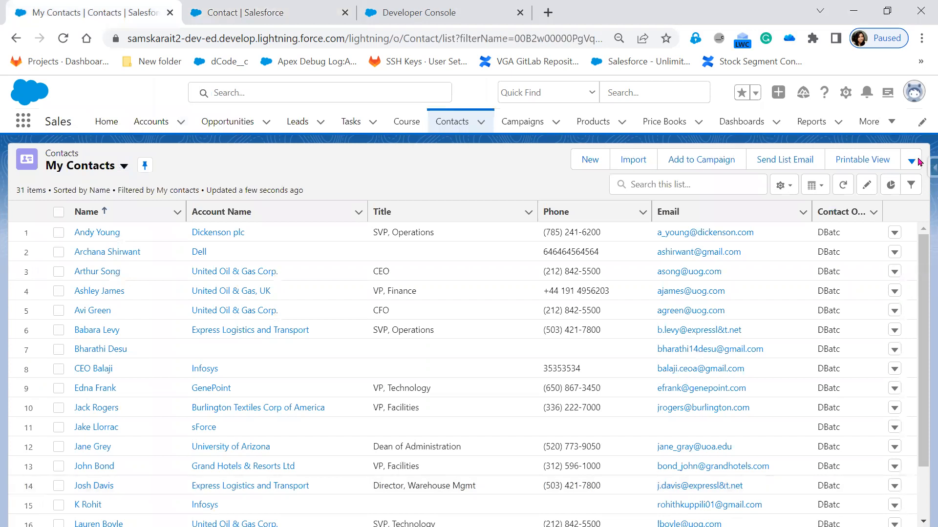
pyautogui.click(911, 162)
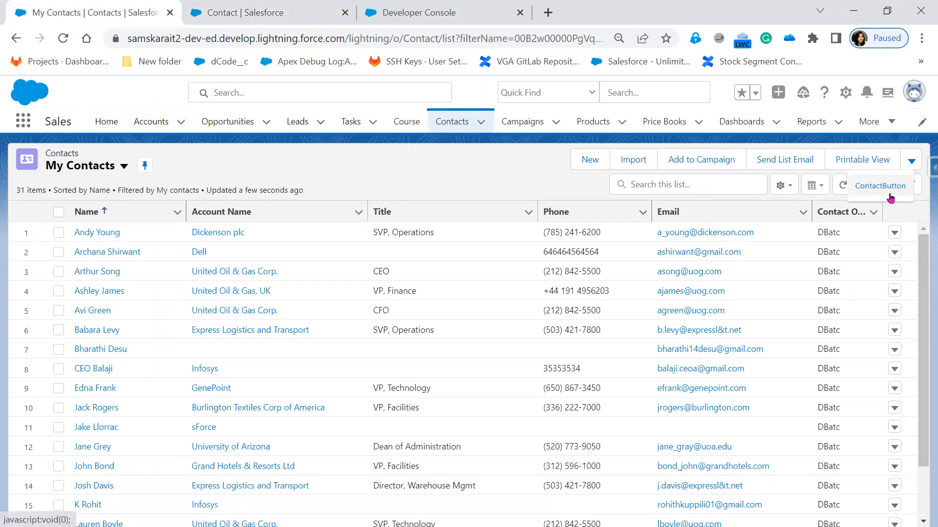
pyautogui.click(889, 186)
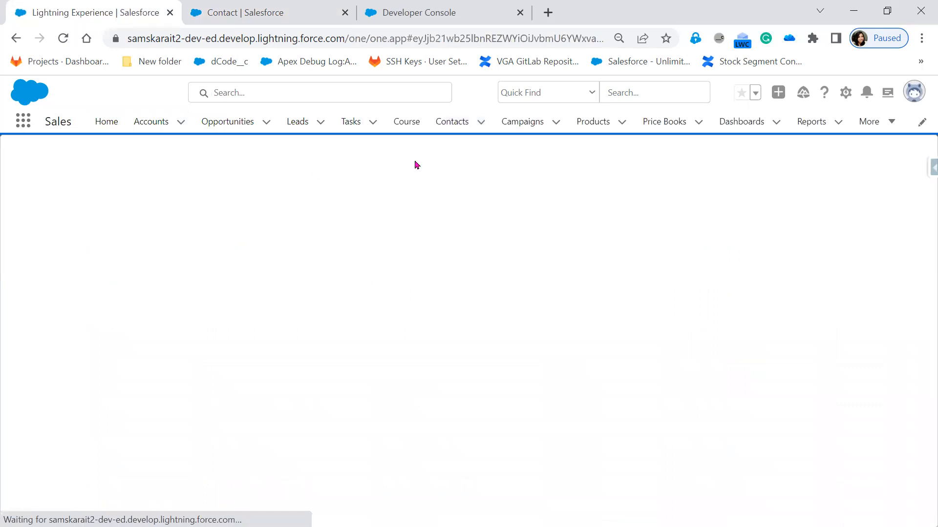
pyautogui.hotkey('ctrl', 'Tab')
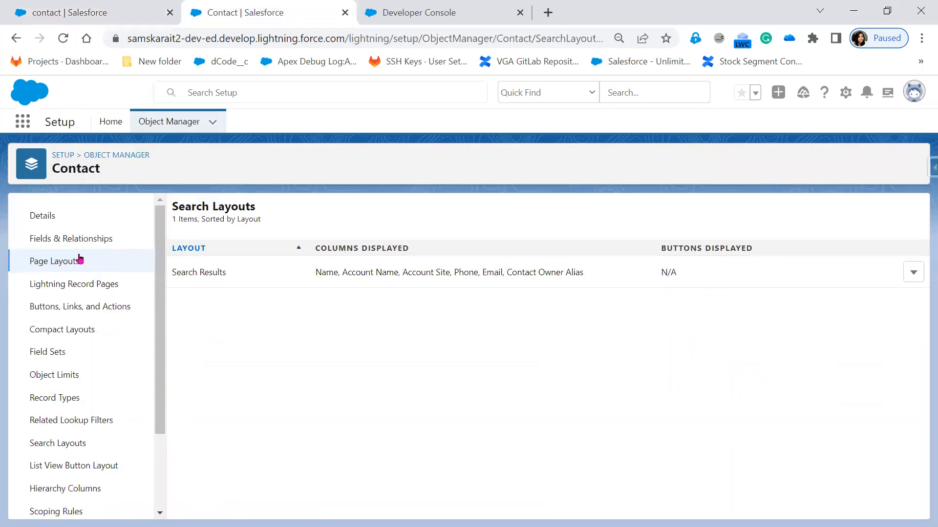
# Open ContactButton from the Contact object's buttons and links and try to delete it, confirming the deletion
pyautogui.click(69, 308)
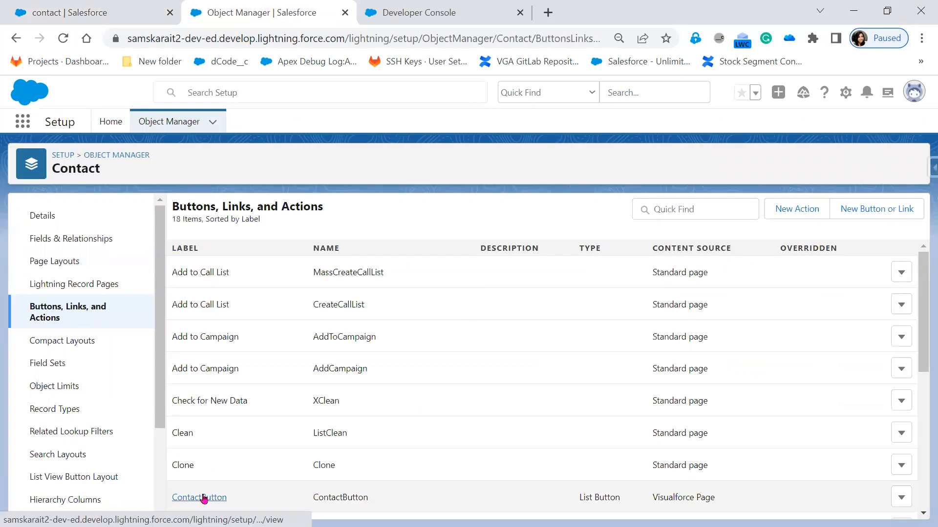
pyautogui.click(204, 498)
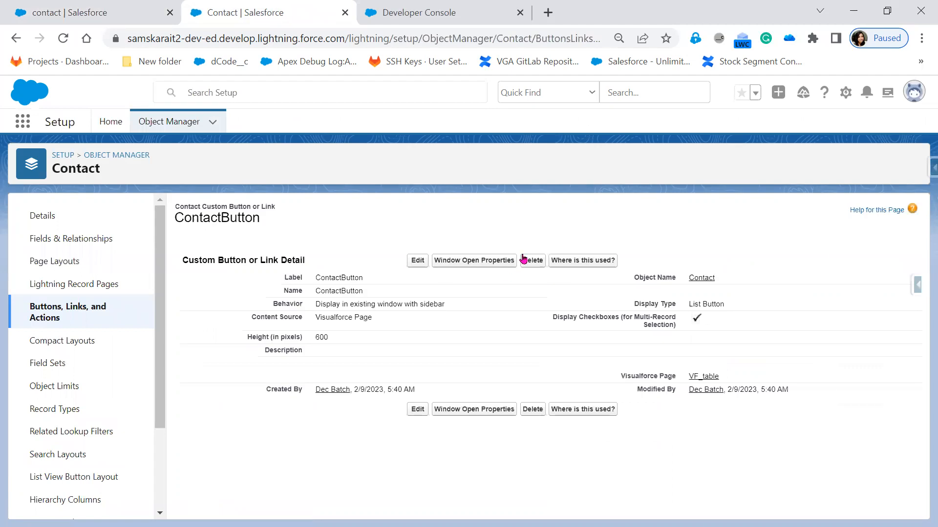
pyautogui.click(534, 263)
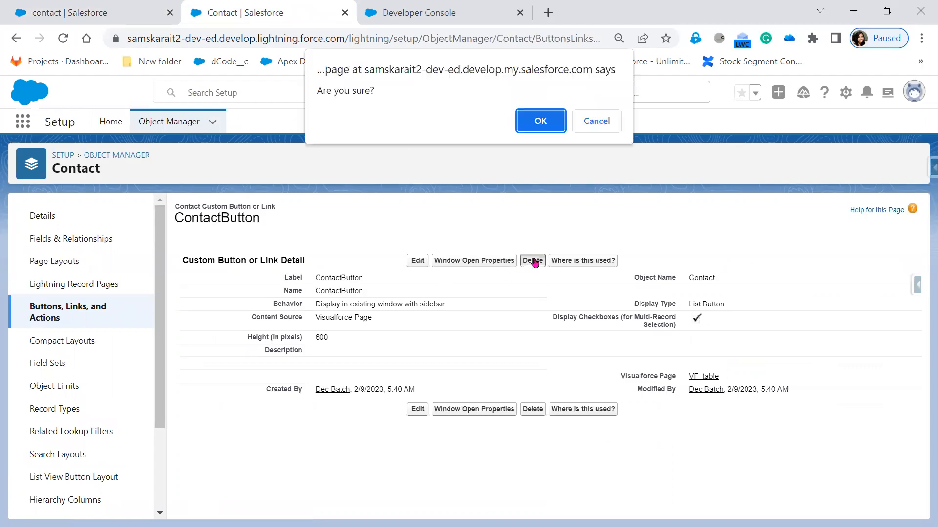
pyautogui.click(538, 124)
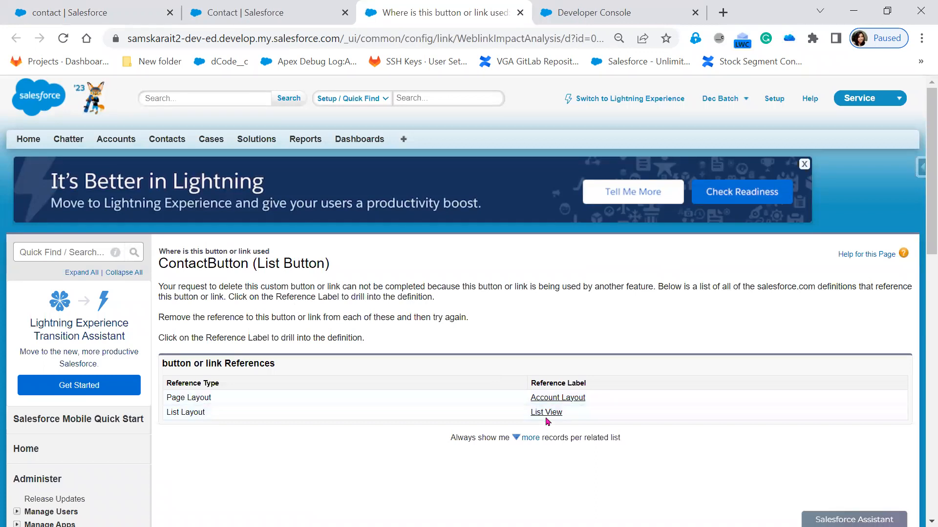
# Open ContactButton's Account Layout and List View references in separate new browser tabs
pyautogui.rightClick(557, 398)
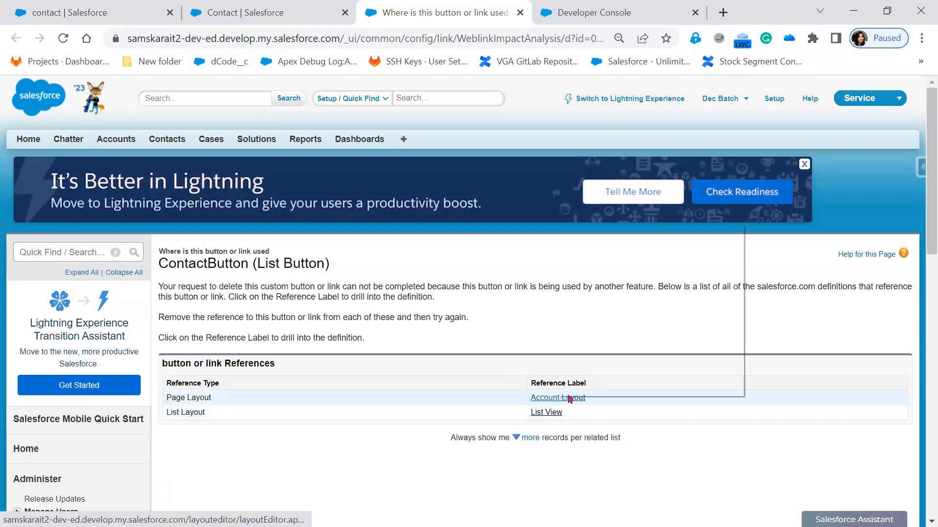
pyautogui.click(620, 236)
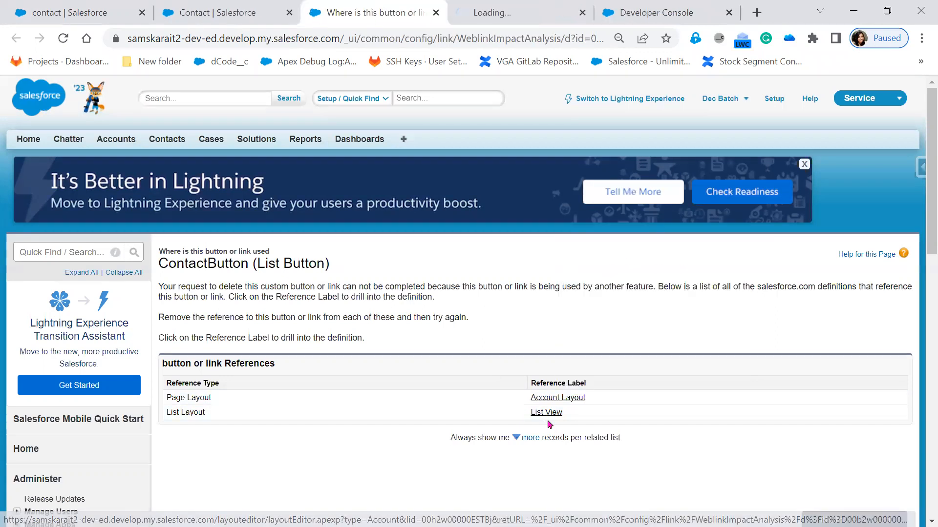
pyautogui.rightClick(550, 412)
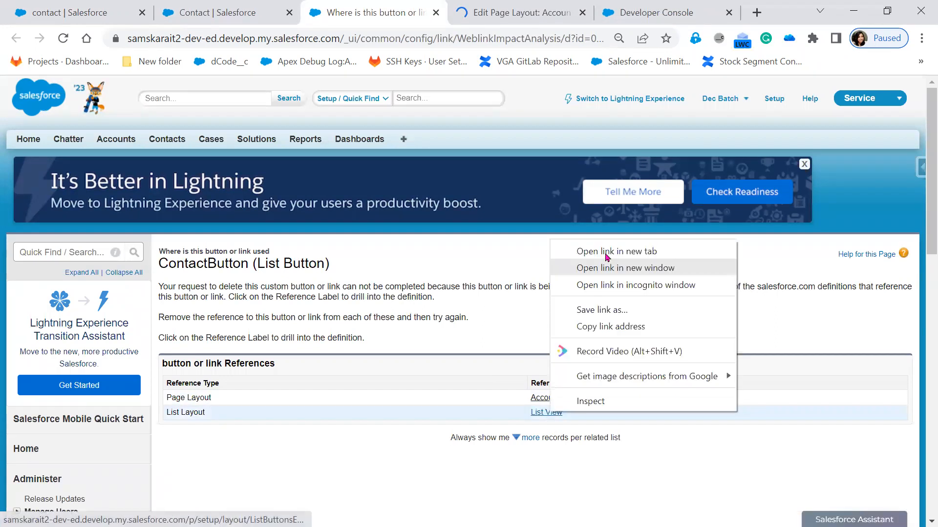
pyautogui.click(606, 251)
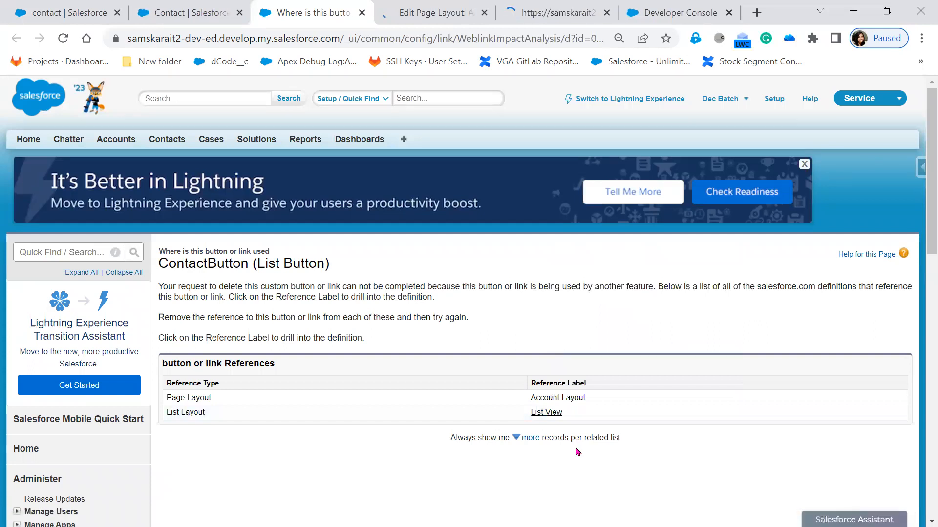
# Remove ContactButton from the Contacts related list's selected custom buttons on the Account page layout and save the layout
pyautogui.click(406, 15)
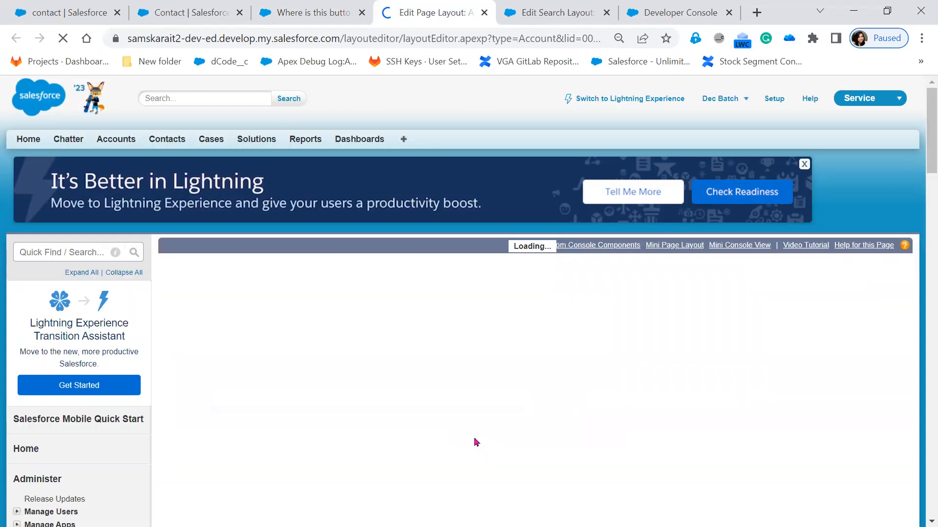
pyautogui.scroll(-9, 345, 455)
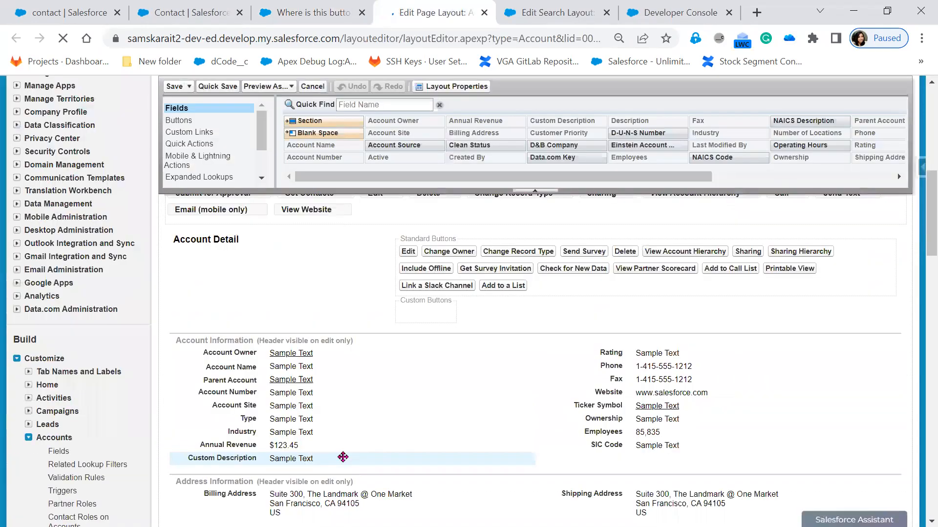
pyautogui.scroll(-8, 343, 457)
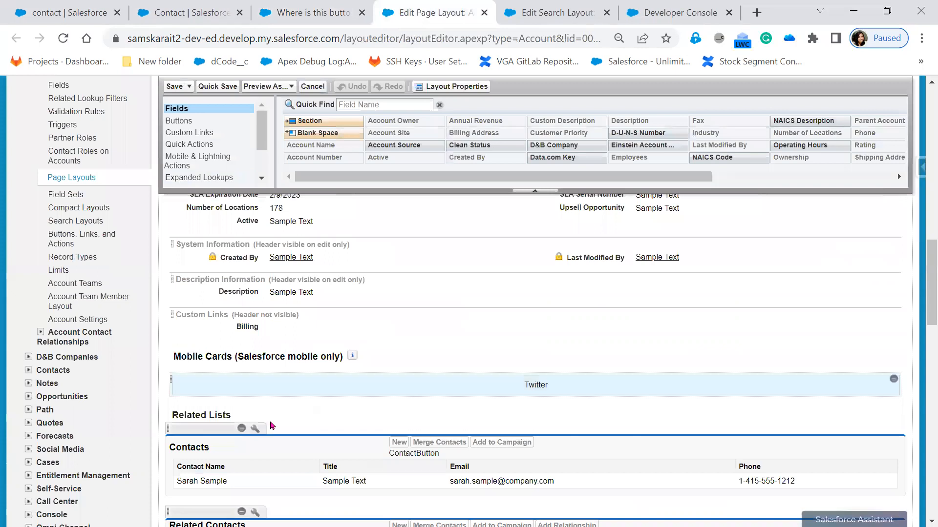
pyautogui.click(255, 428)
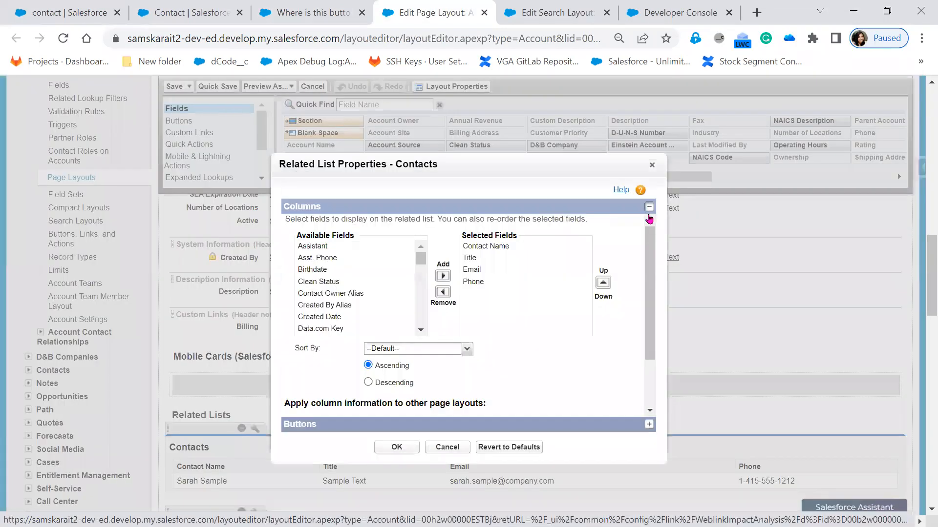
pyautogui.click(648, 206)
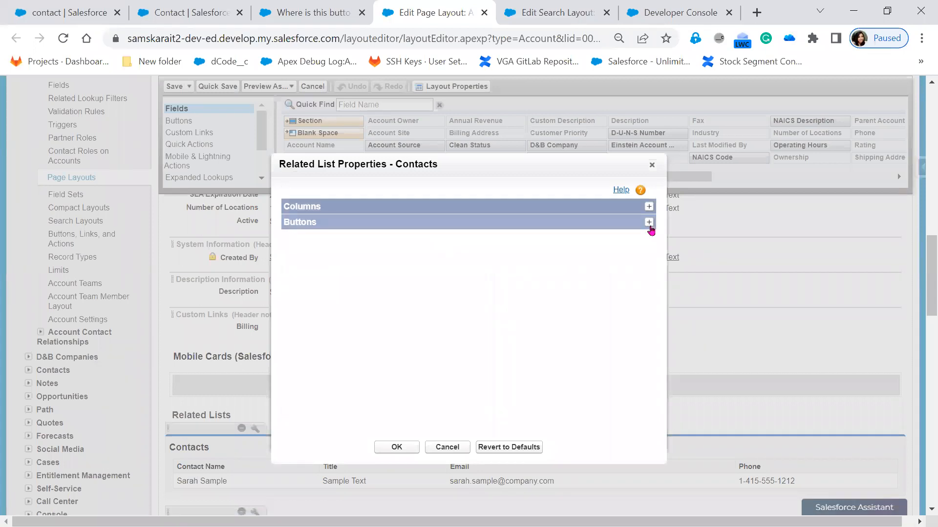
pyautogui.click(649, 223)
pyautogui.click(490, 374)
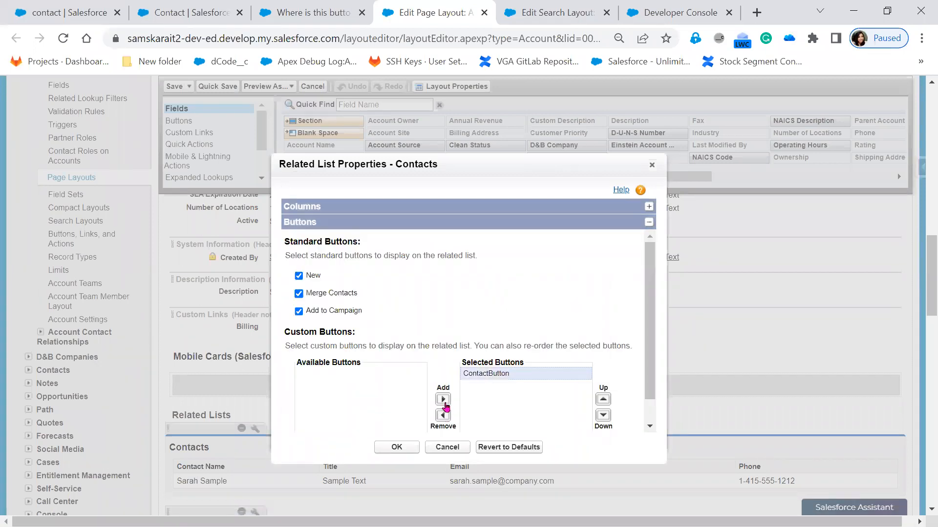
pyautogui.click(442, 416)
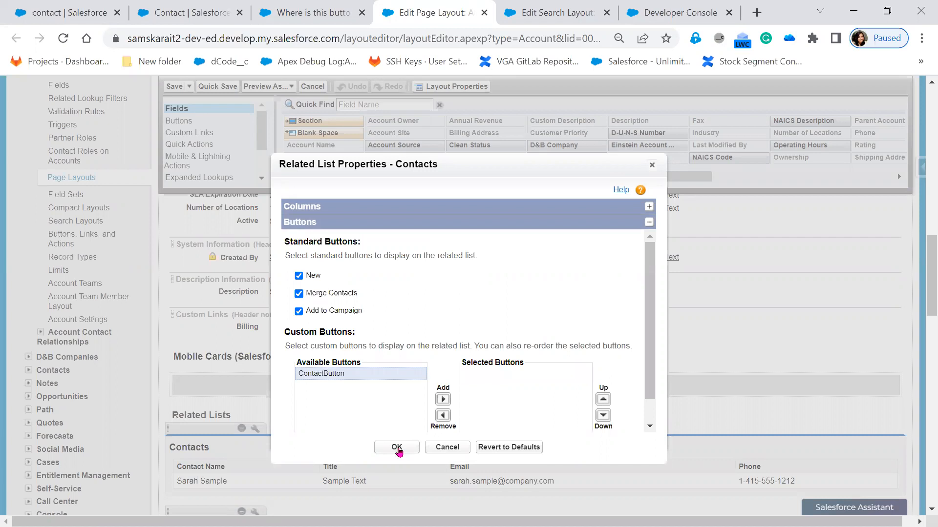
pyautogui.click(398, 452)
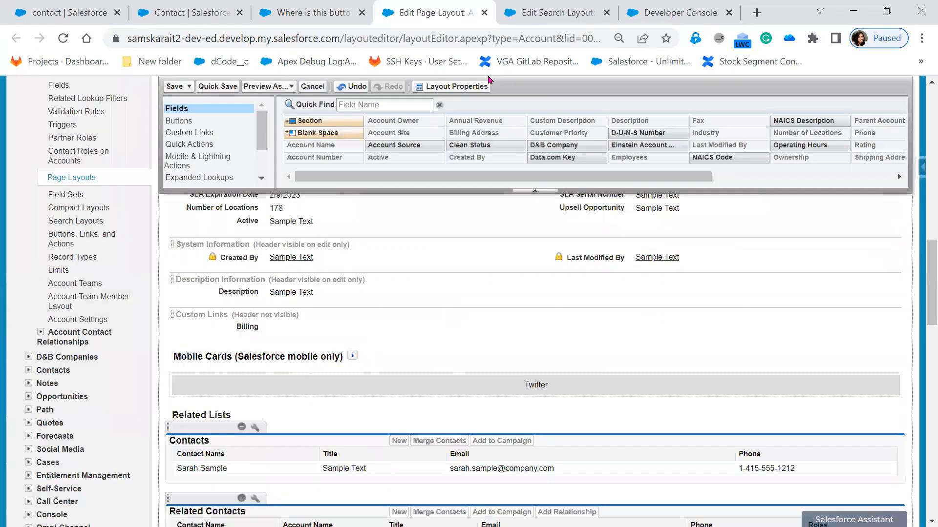
# Remove ContactButton from the selected custom buttons of the Contact List View layout and save it
pyautogui.click(575, 9)
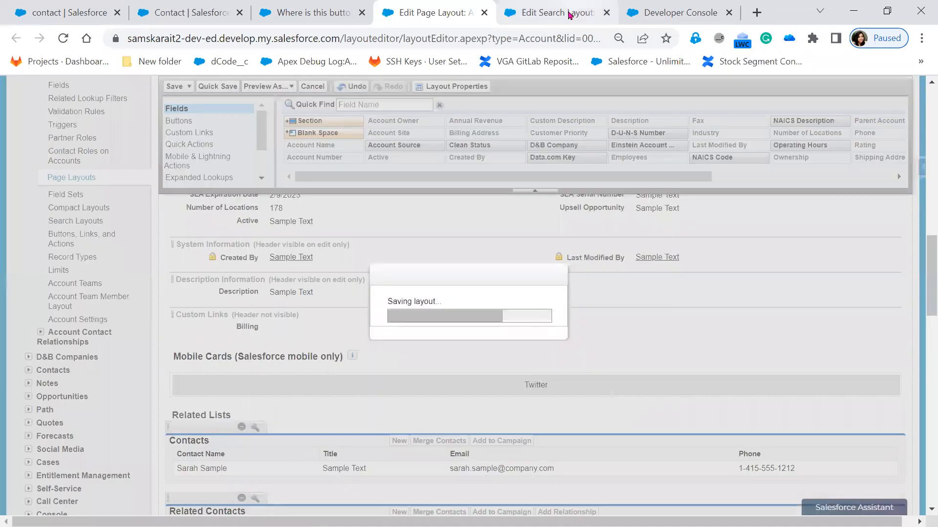
pyautogui.scroll(-5, 311, 285)
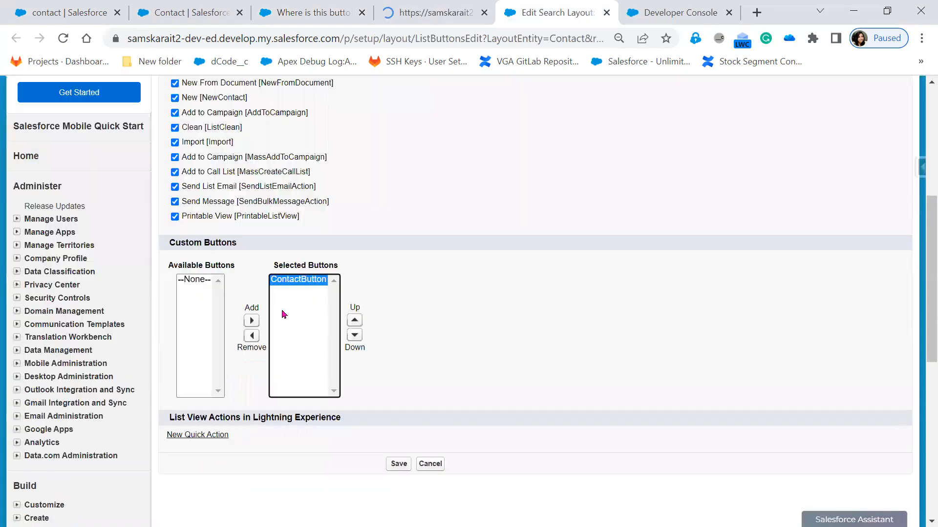
pyautogui.click(251, 337)
pyautogui.click(397, 467)
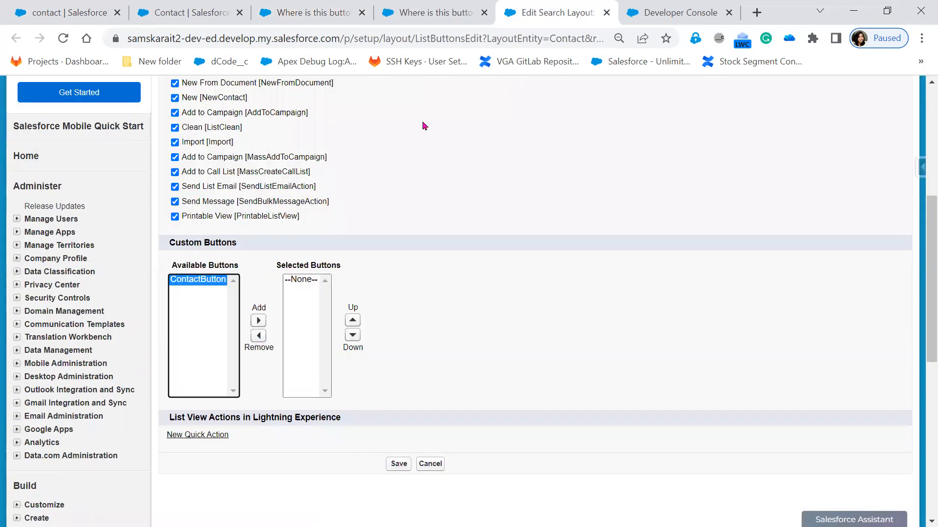
# Close both layout tabs, refresh ContactButton's reference list to check for remaining references, and close it
pyautogui.click(449, 13)
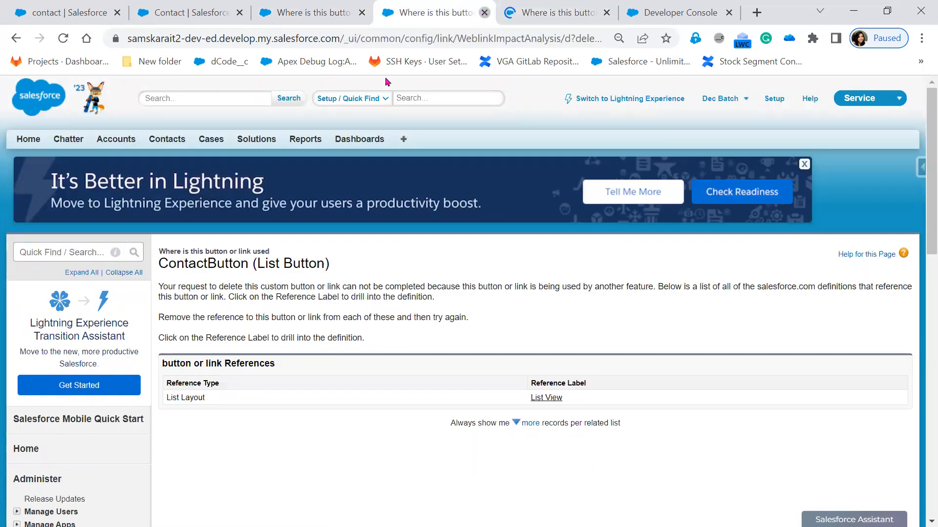
pyautogui.hotkey('ctrl', 'w')
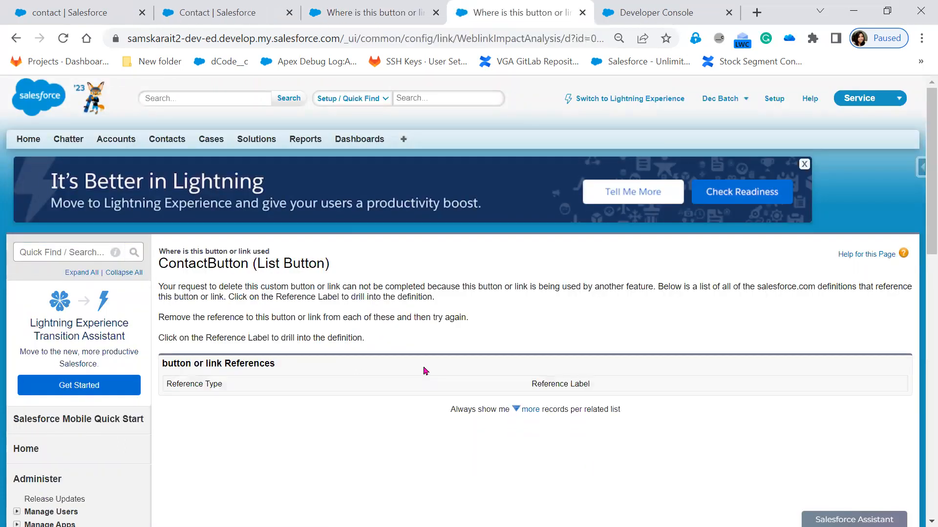
pyautogui.click(583, 12)
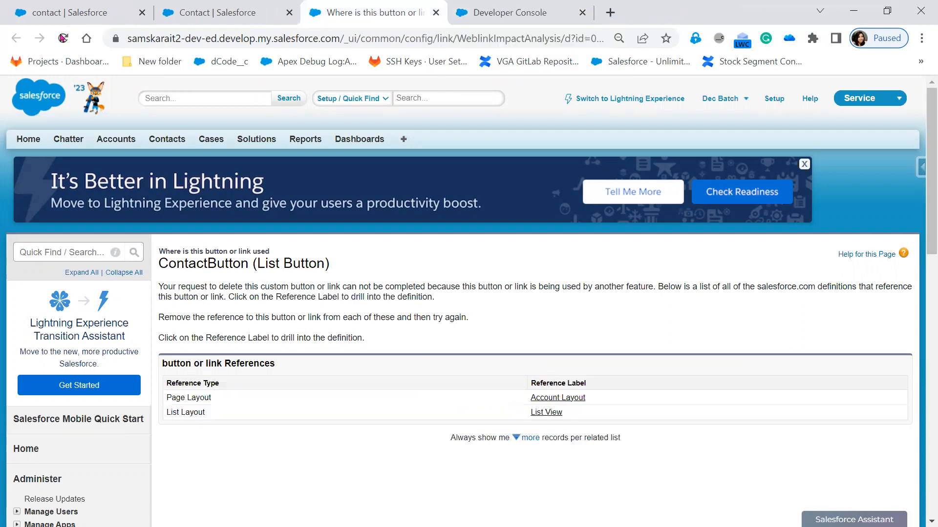
pyautogui.click(63, 38)
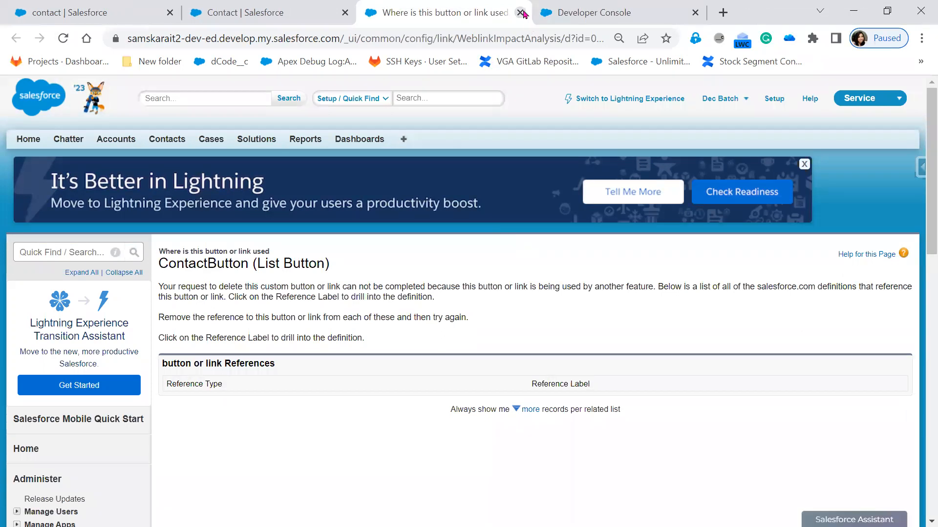
pyautogui.click(520, 13)
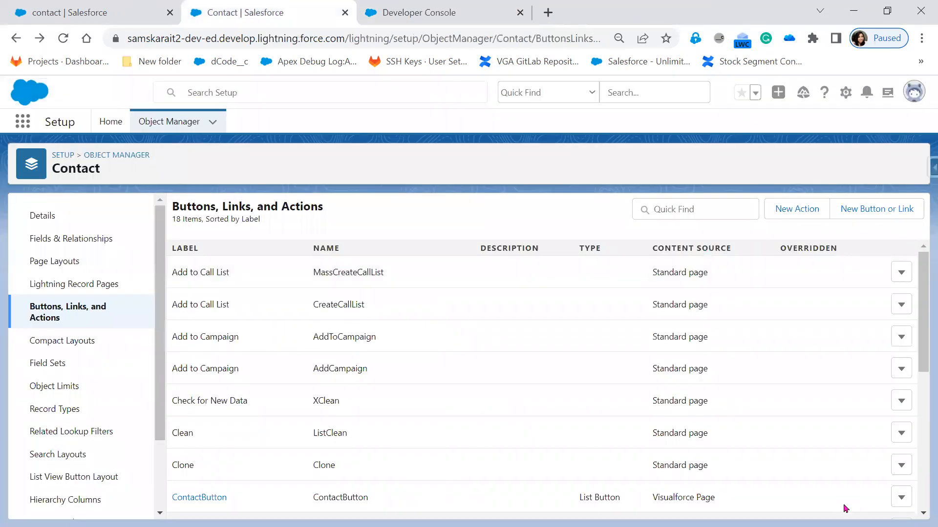
# Delete ContactButton from the Contact object's buttons, links, and actions, and confirm the deletion
pyautogui.click(901, 498)
pyautogui.click(863, 472)
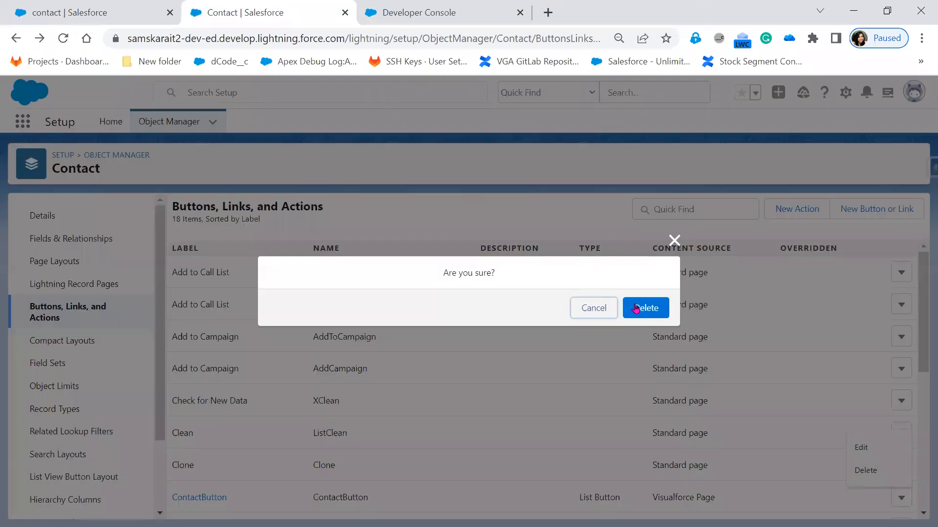
pyautogui.click(636, 308)
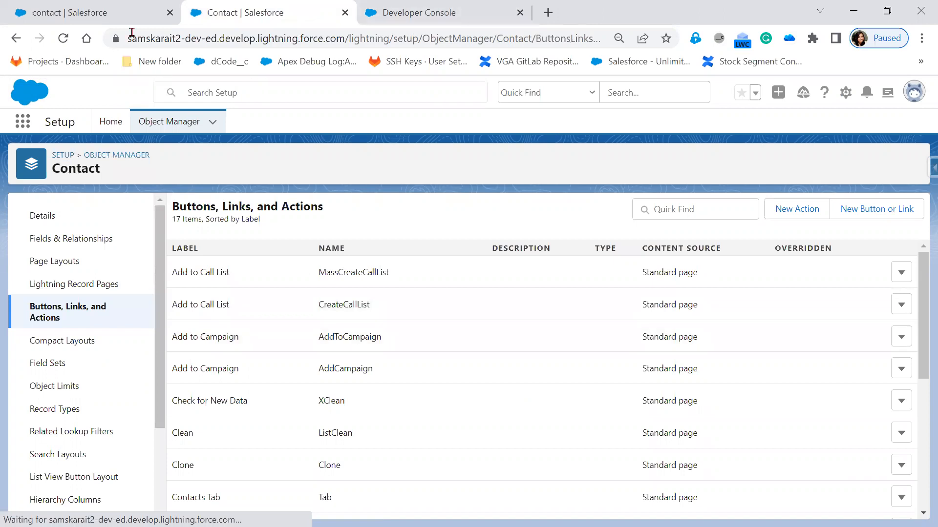
pyautogui.click(855, 16)
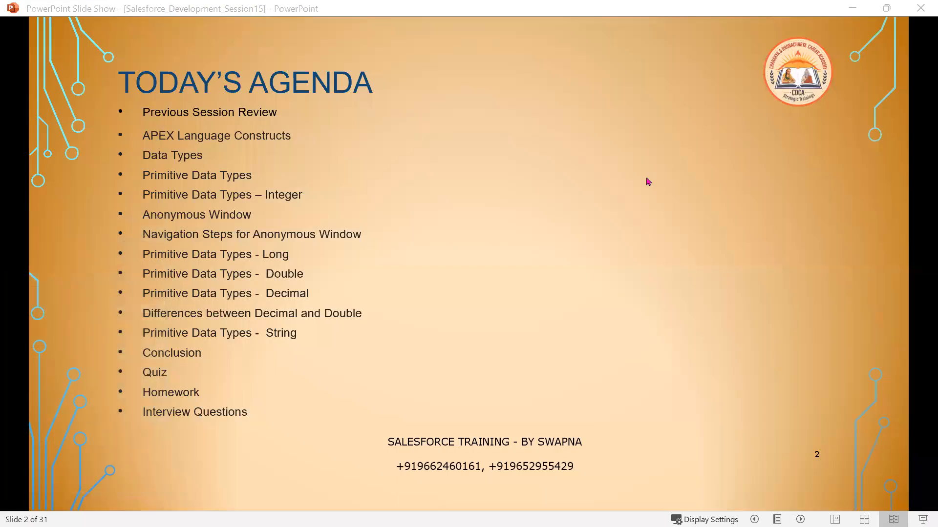
pyautogui.click(565, 252)
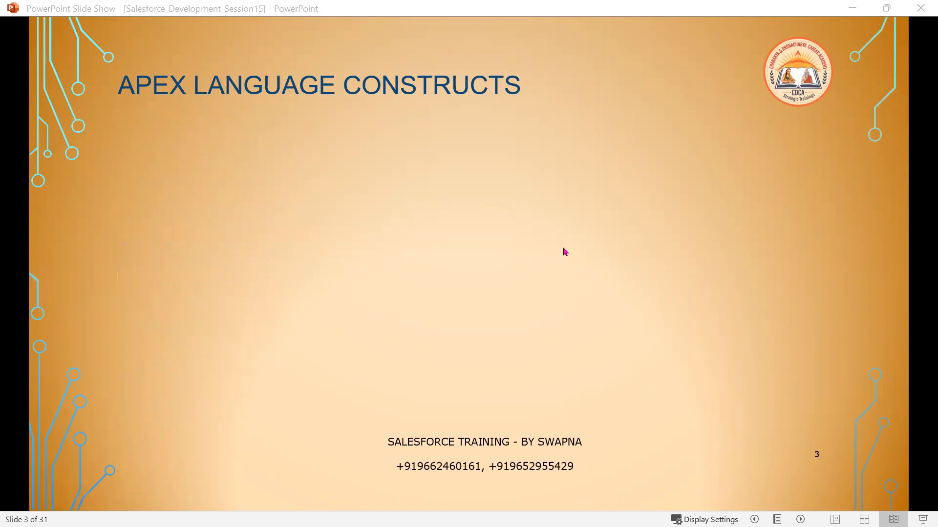
pyautogui.click(565, 251)
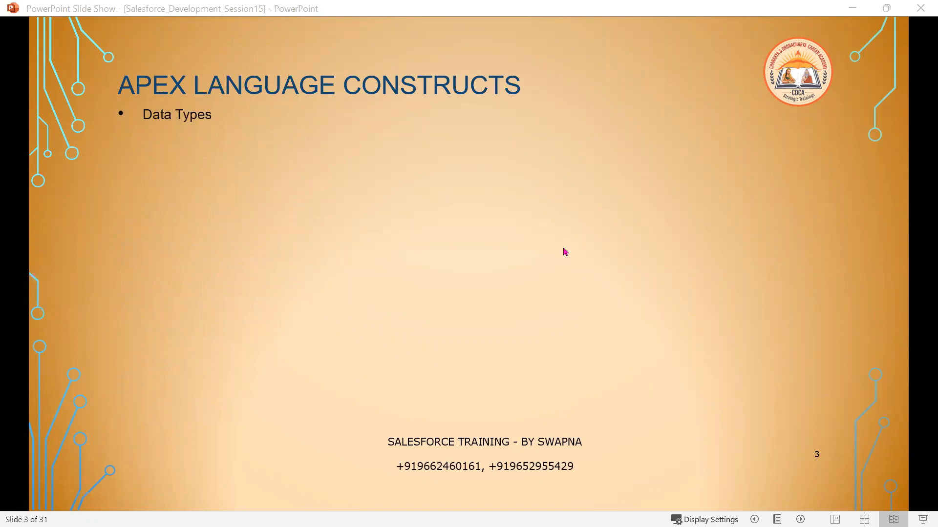